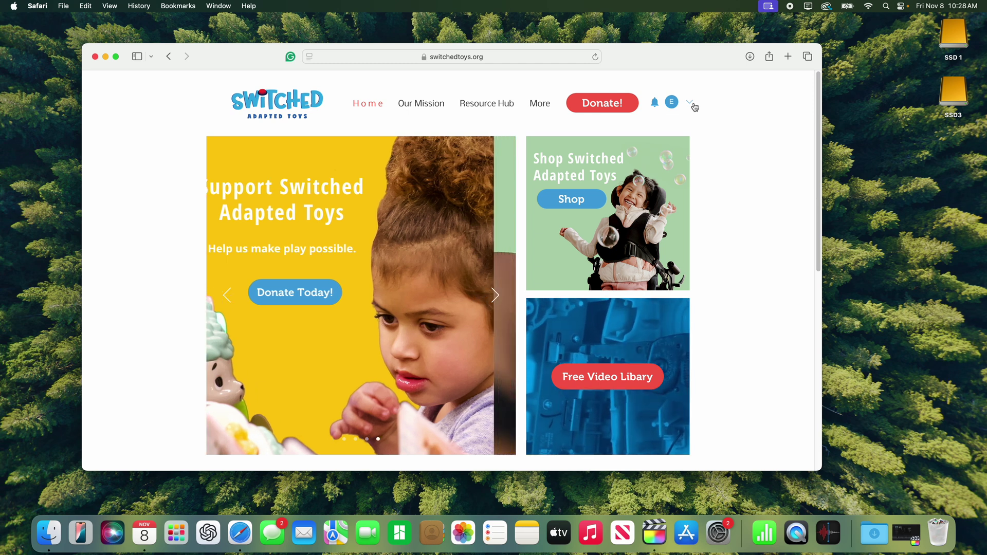
# Open the 3D Printed Switch Button folder in the Resource Hub's File Library and download Mega Switch v1.2.zip from its Mega Switch subfolder
pyautogui.moveTo(467, 108)
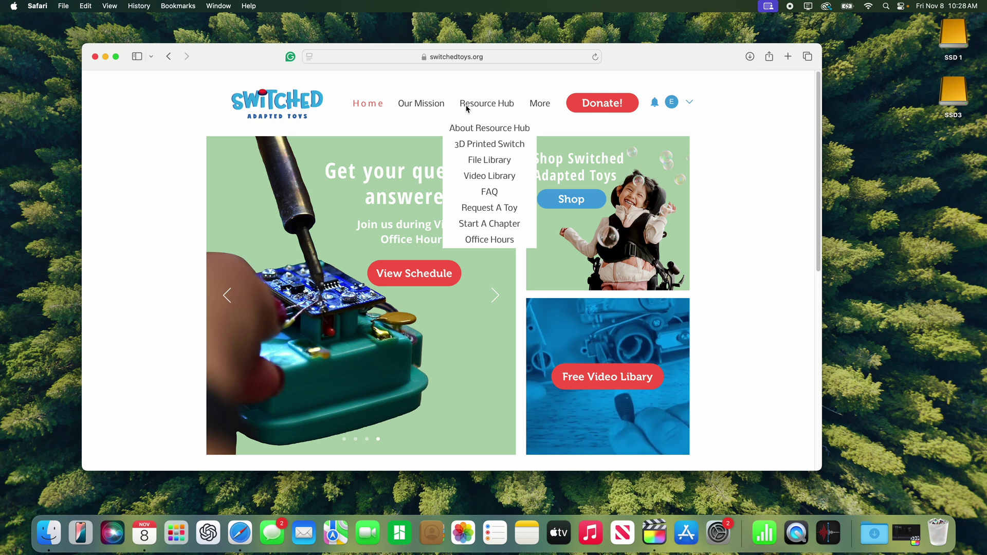
pyautogui.click(486, 164)
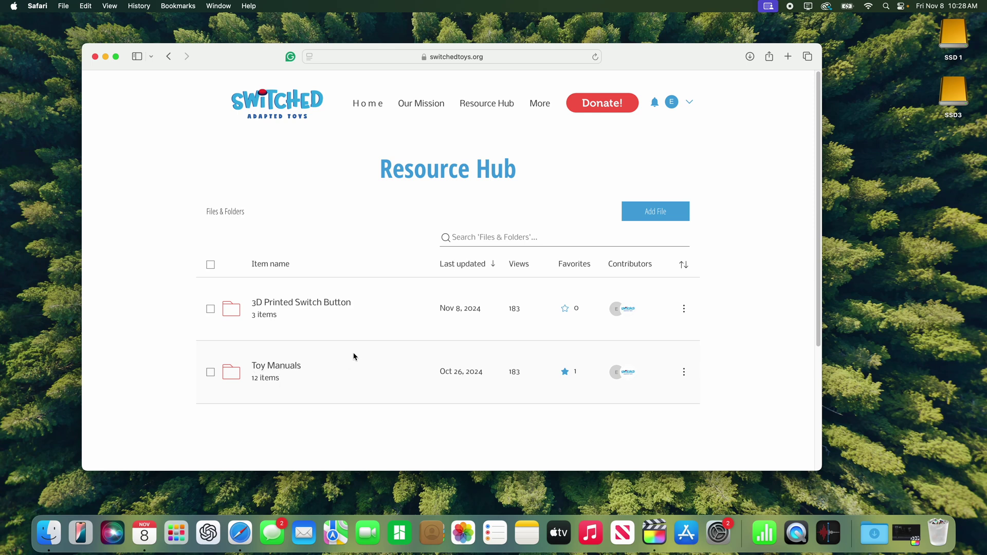
pyautogui.click(318, 307)
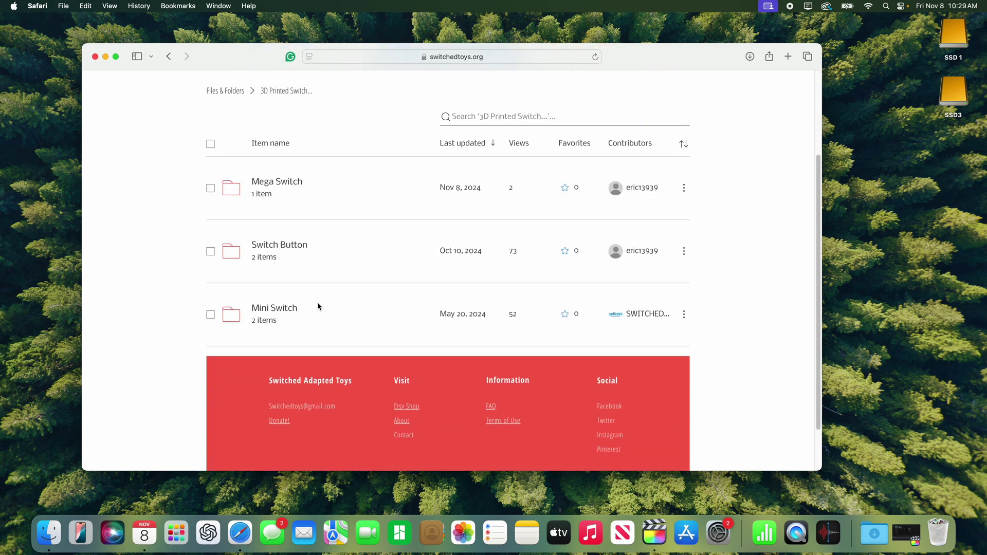
pyautogui.click(294, 188)
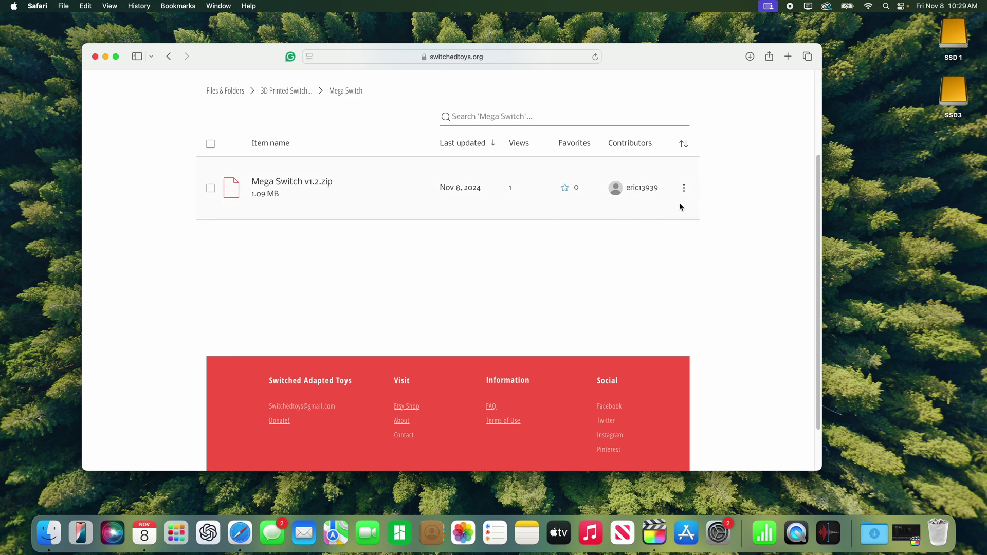
pyautogui.click(685, 191)
pyautogui.click(641, 226)
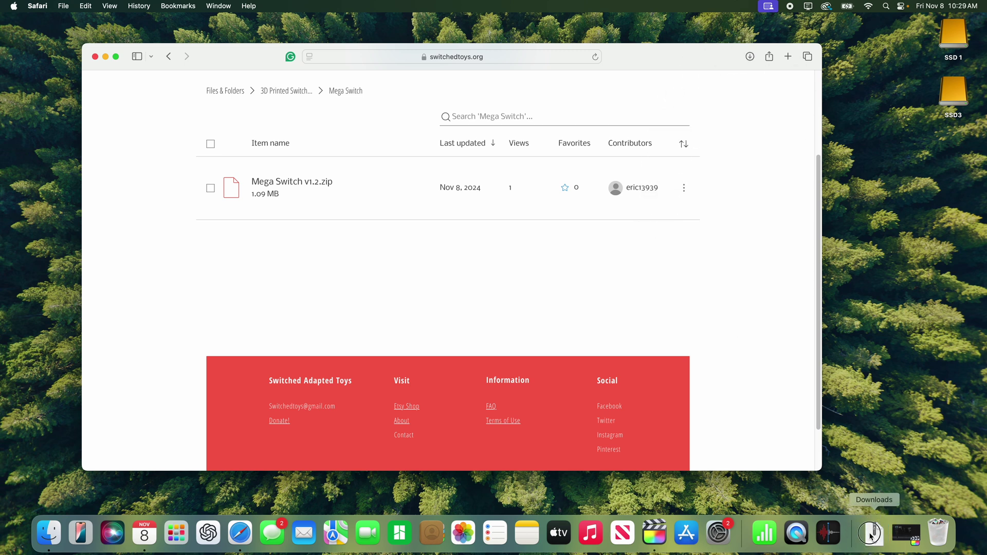
# Extract the downloaded Mega Switch v1.2 archive, open its folder of STL files, and close the browser window
pyautogui.click(873, 535)
pyautogui.click(878, 499)
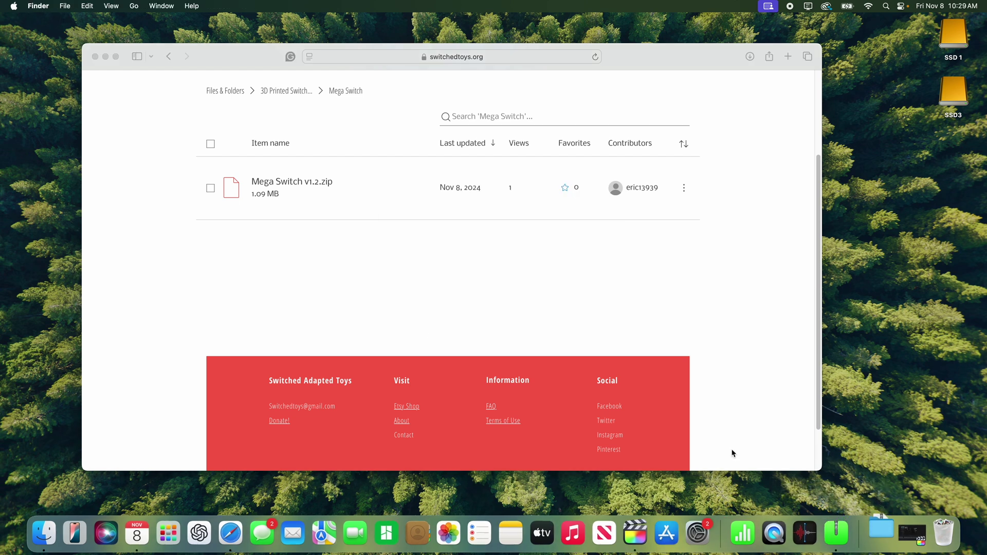
pyautogui.doubleClick(252, 225)
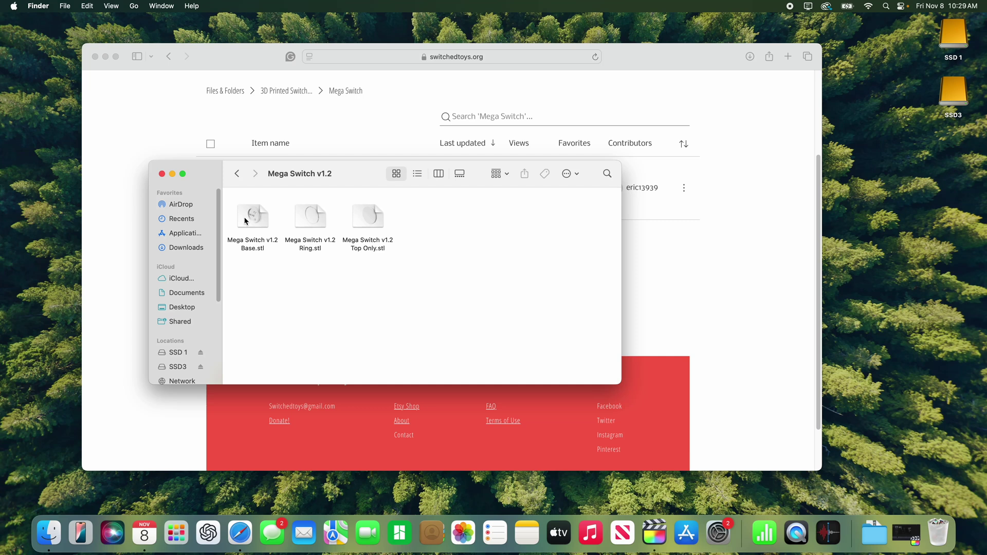
pyautogui.click(95, 57)
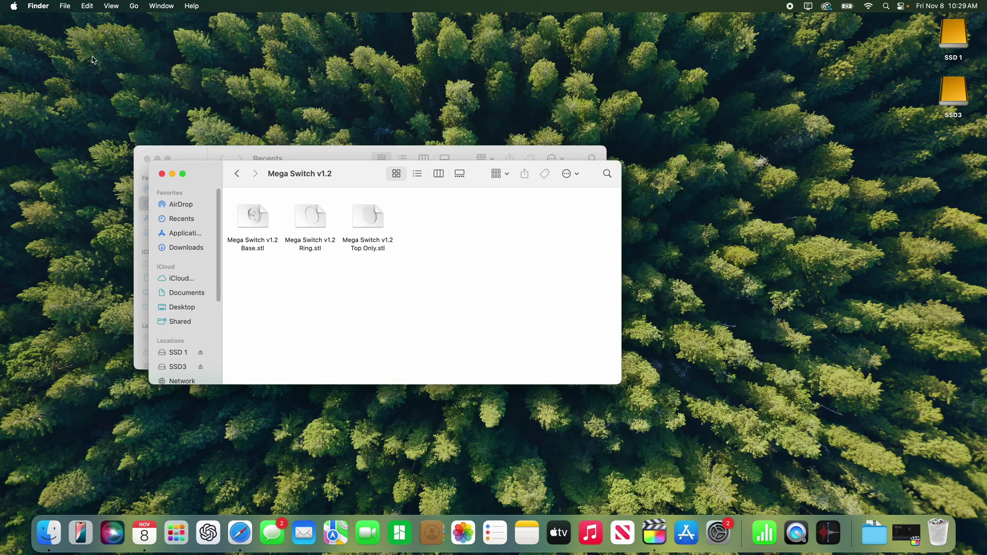
# Switch to Bambu Studio and open the Prepare workspace of the untitled project
pyautogui.click(400, 533)
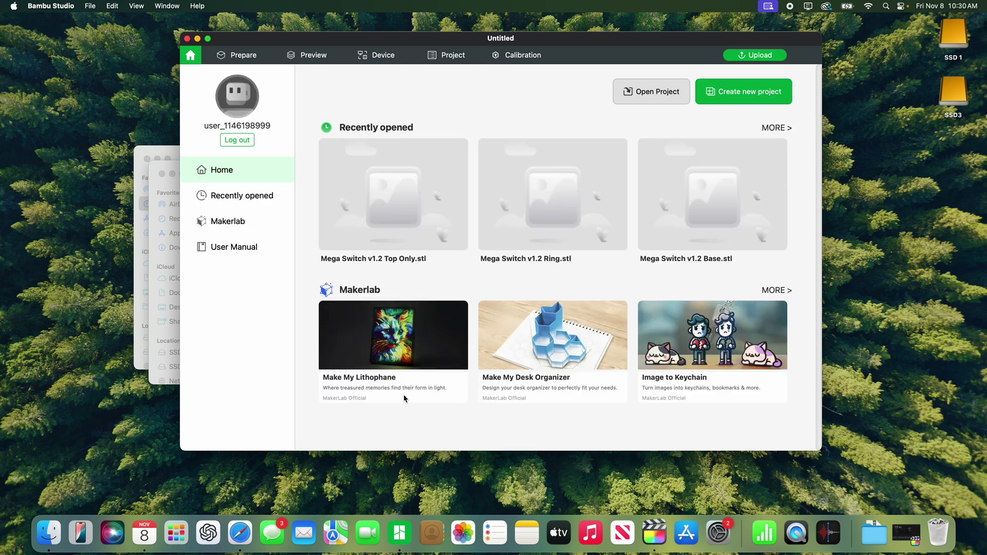
pyautogui.click(244, 56)
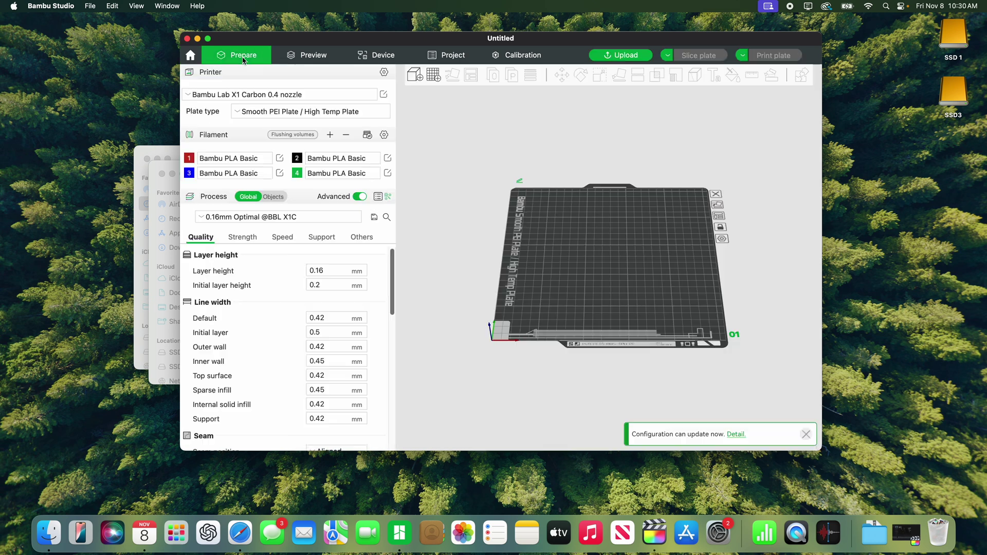
pyautogui.click(175, 169)
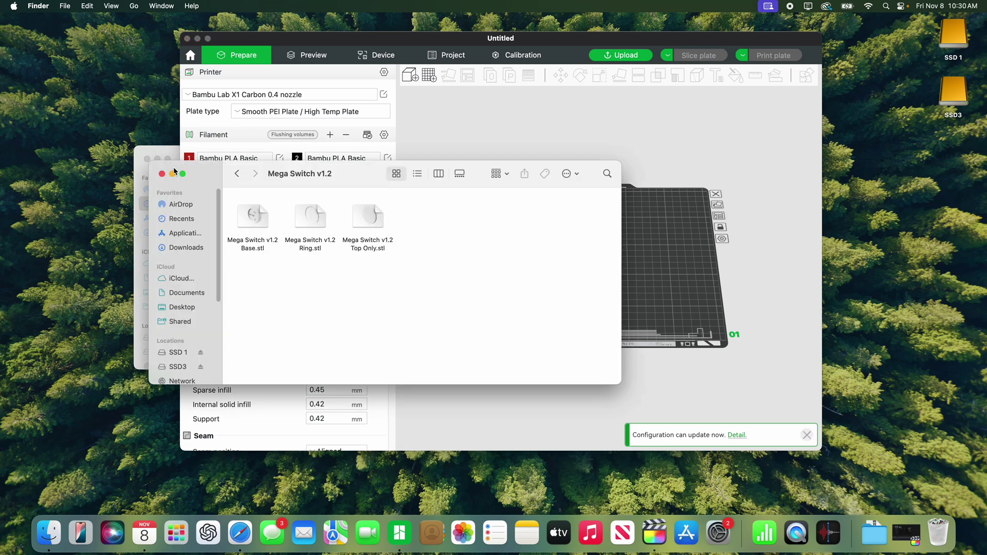
pyautogui.click(428, 36)
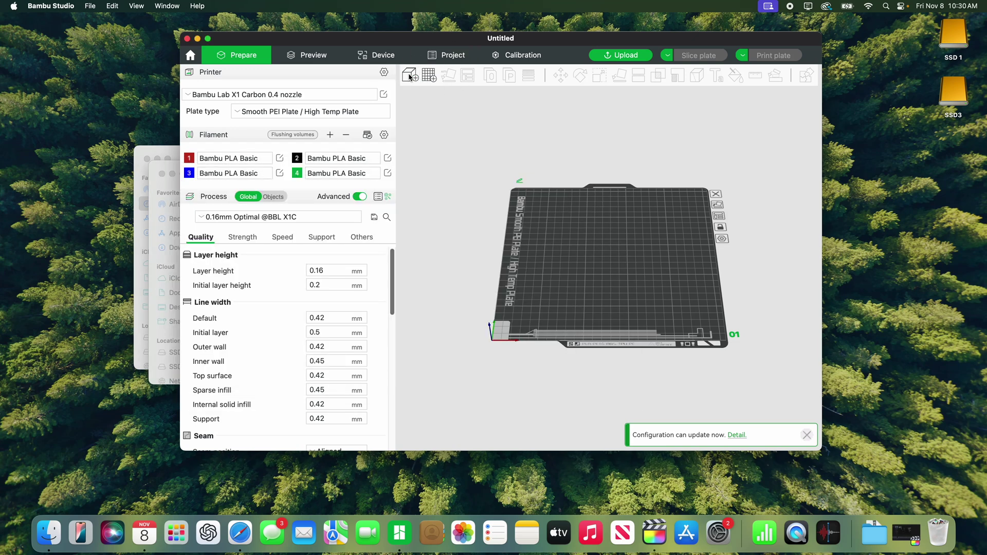
# Import Mega Switch v1.2 Base.stl onto the build plate and dismiss the notifications
pyautogui.click(410, 77)
pyautogui.click(534, 136)
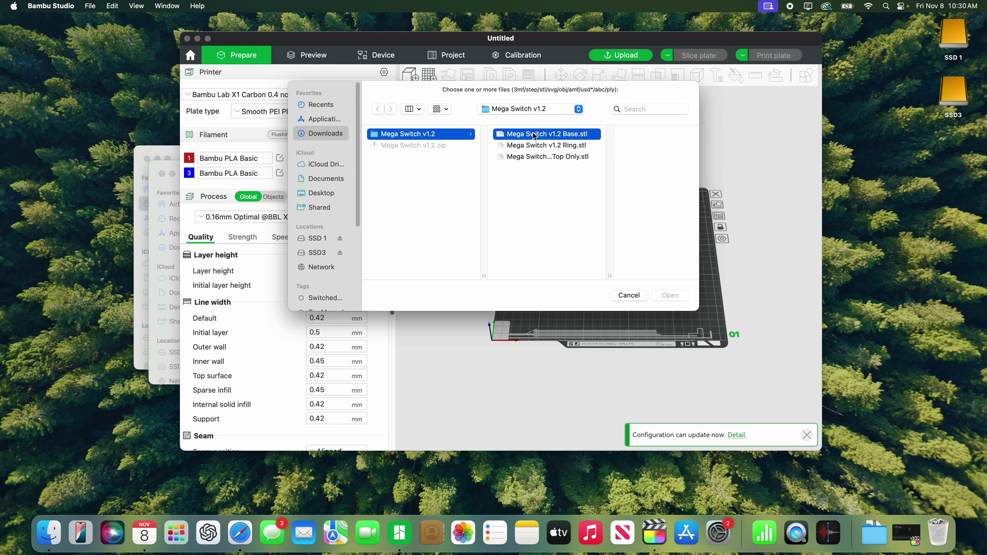
pyautogui.click(672, 297)
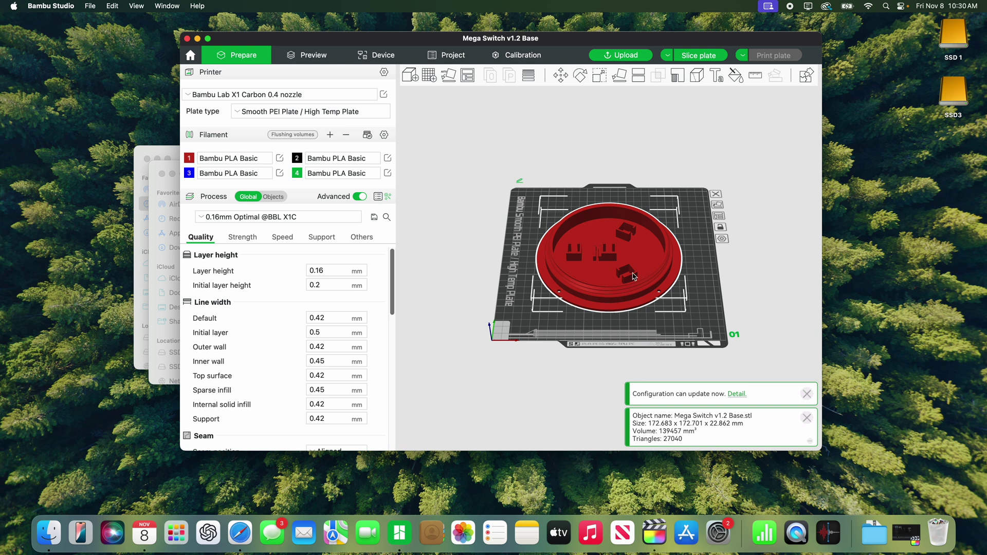
pyautogui.click(806, 394)
pyautogui.click(807, 418)
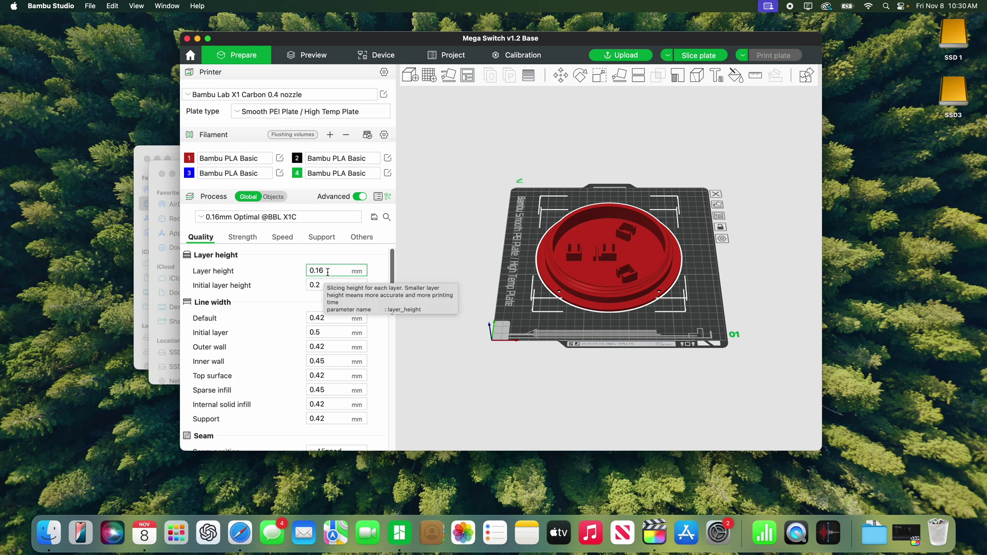
# Review the strength and support settings for the base and slice the plate
pyautogui.click(244, 237)
pyautogui.scroll(-4, 256, 343)
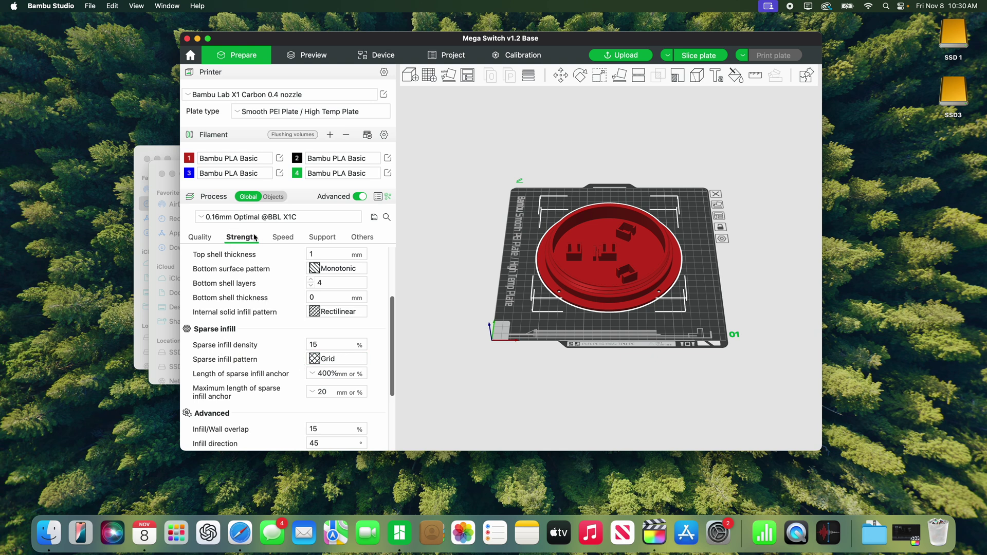
pyautogui.click(325, 238)
pyautogui.scroll(3, 291, 272)
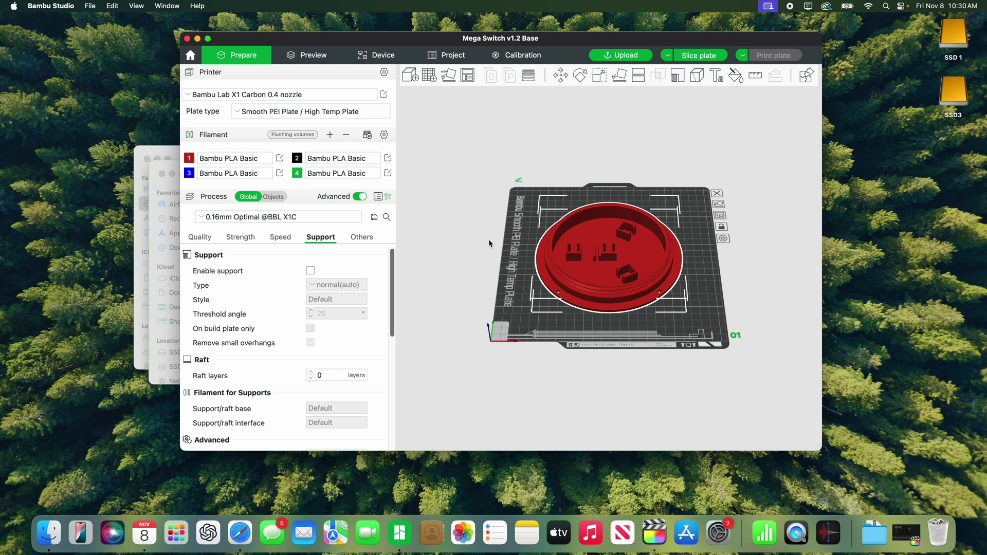
pyautogui.click(702, 55)
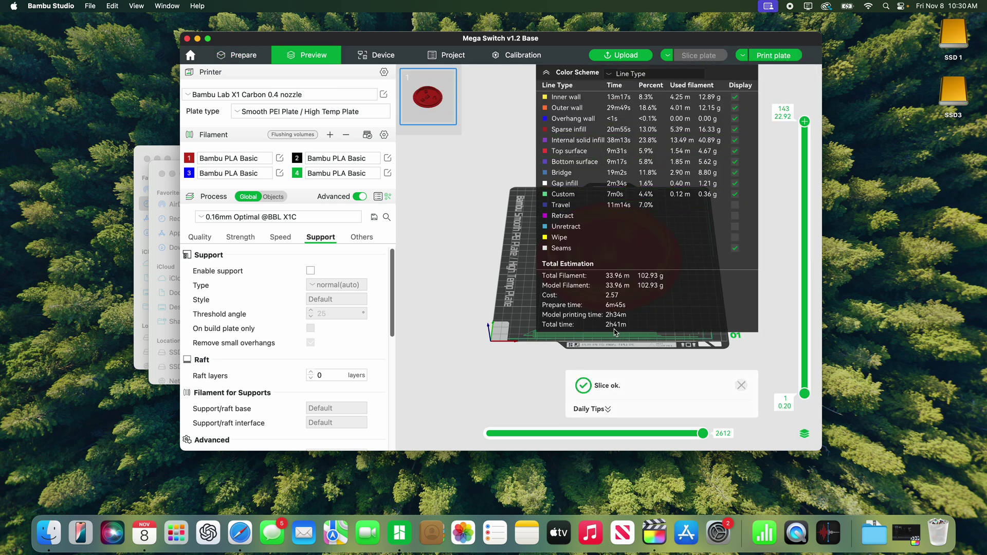
# Collapse the line type legend and examine the sliced base with the layer slider
pyautogui.click(546, 73)
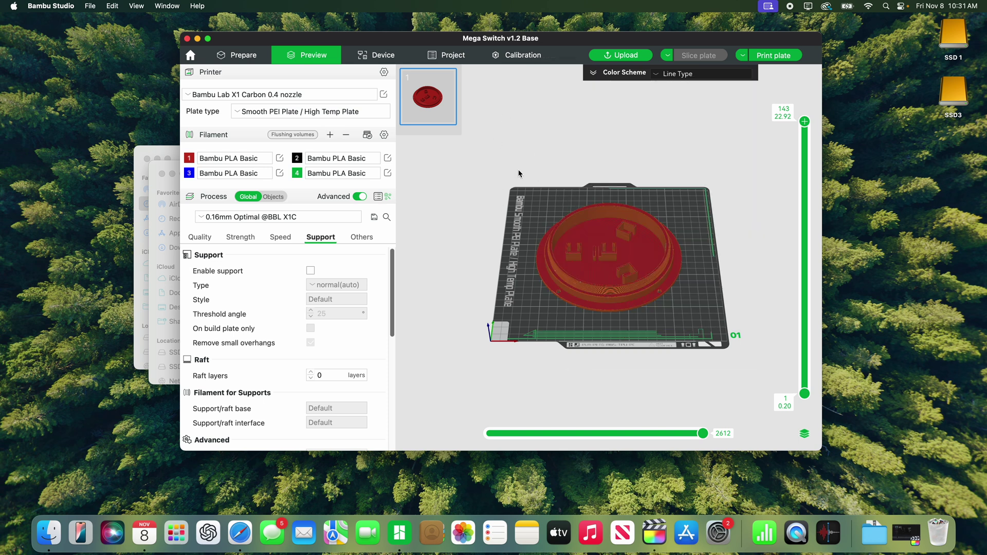
pyautogui.moveTo(806, 124)
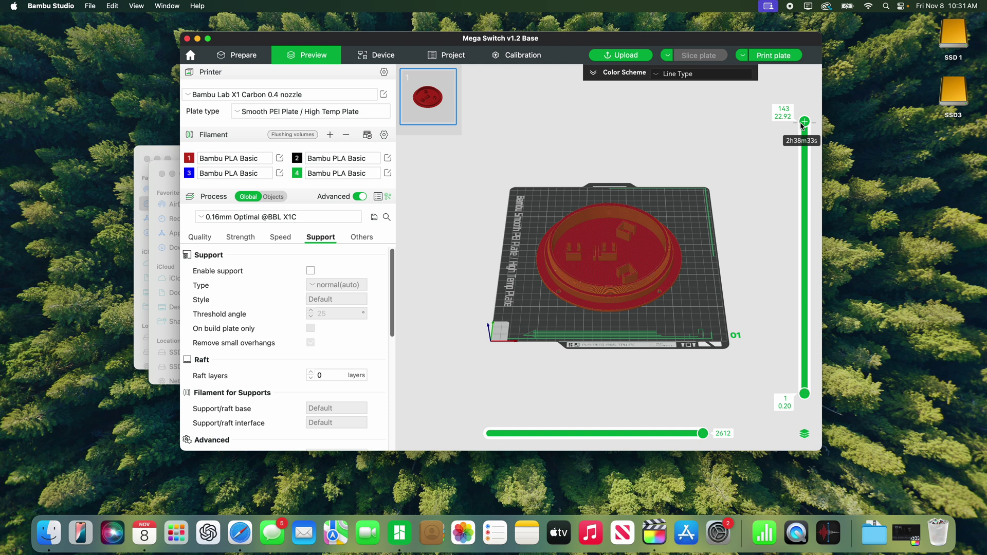
pyautogui.click(806, 123)
pyautogui.moveTo(806, 123); pyautogui.dragTo(778, 111)
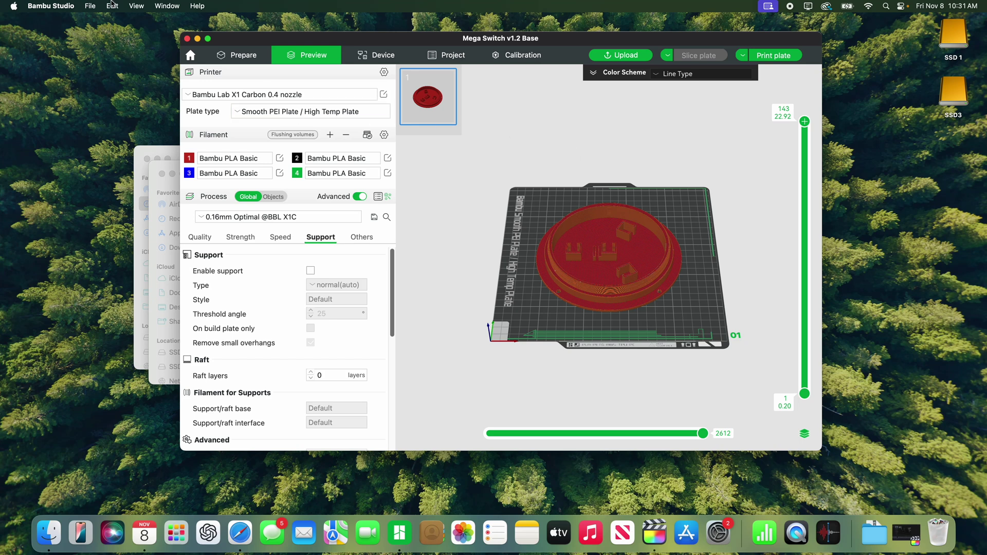
# Start a new project, saving the Mega Switch v1.2 Base project
pyautogui.click(90, 5)
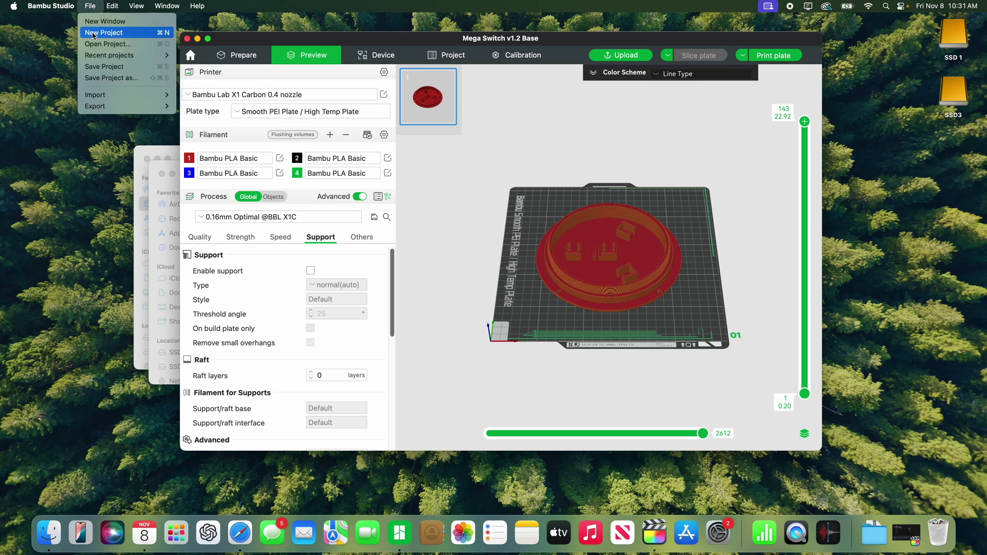
pyautogui.click(93, 33)
pyautogui.click(548, 282)
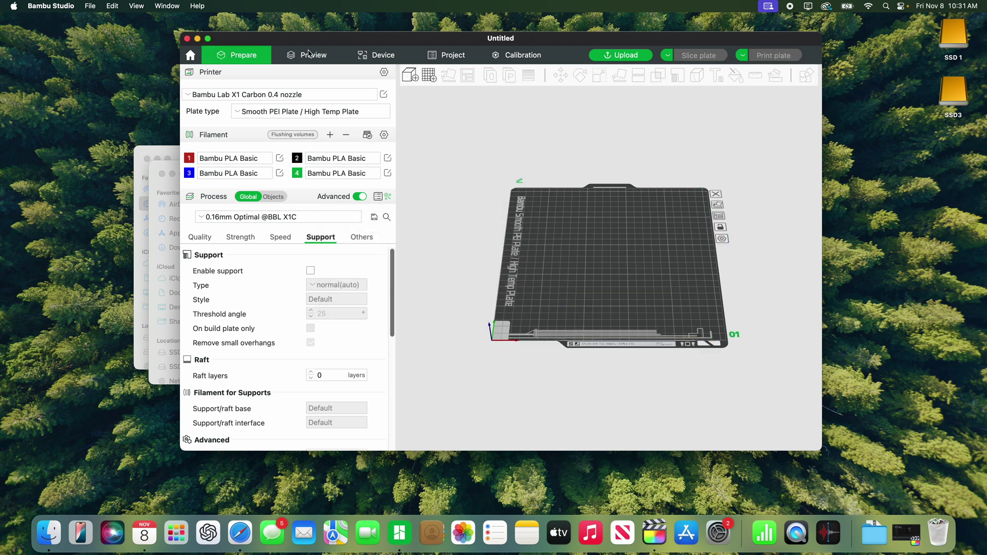
# Import Mega Switch v1.2 Ring.stl onto the empty build plate
pyautogui.click(410, 77)
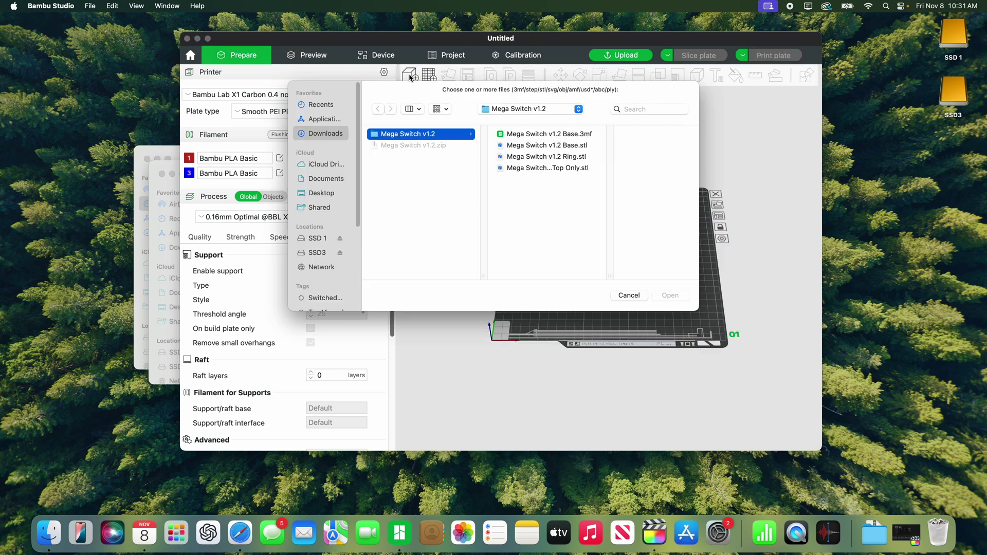
pyautogui.click(555, 157)
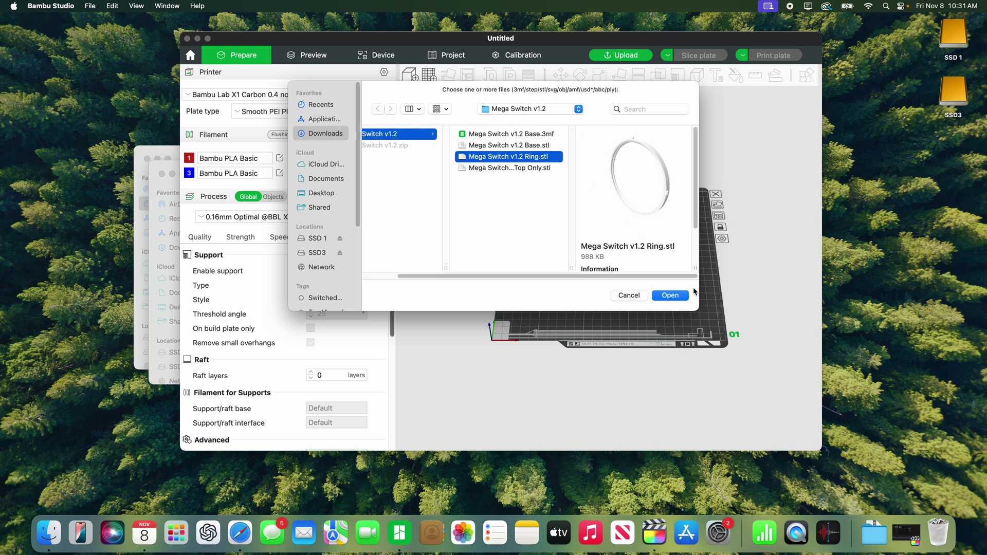
pyautogui.click(671, 296)
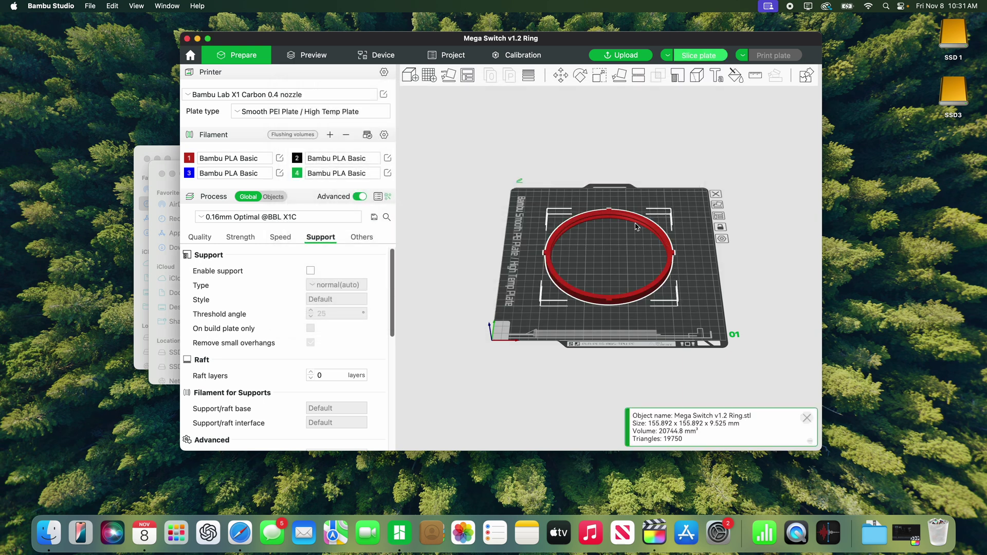
# Enable support for the Mega Switch ring
pyautogui.scroll(-2, 622, 284)
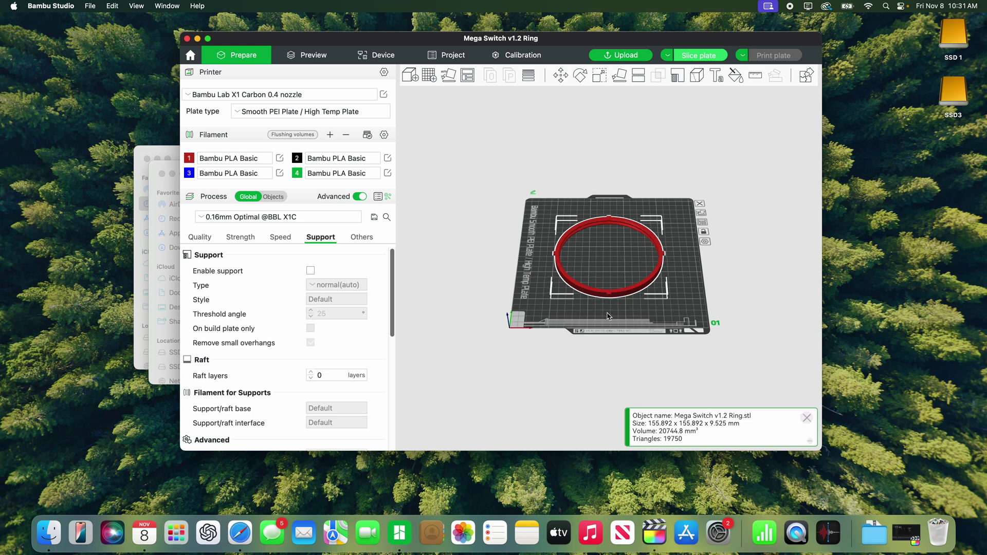
pyautogui.scroll(4, 608, 316)
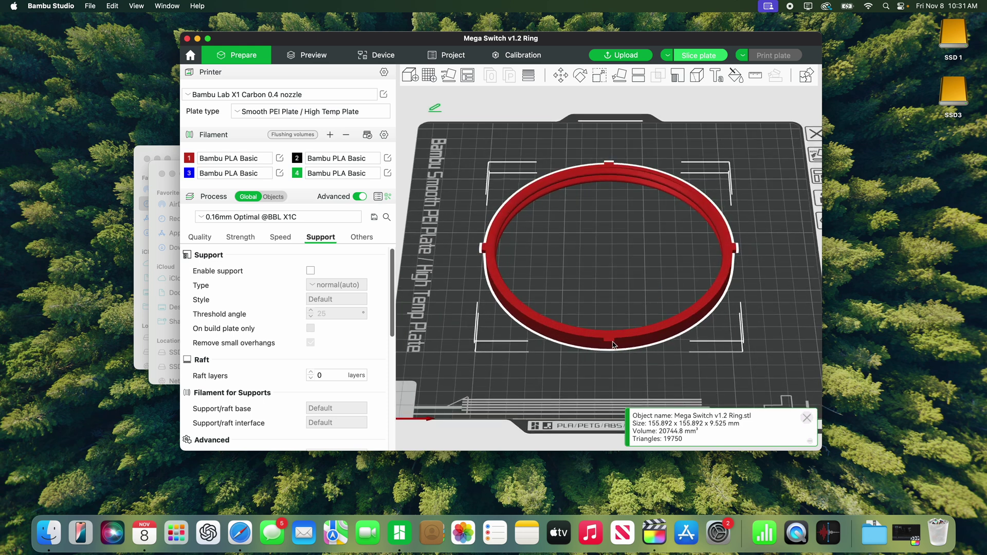
pyautogui.scroll(-4, 613, 345)
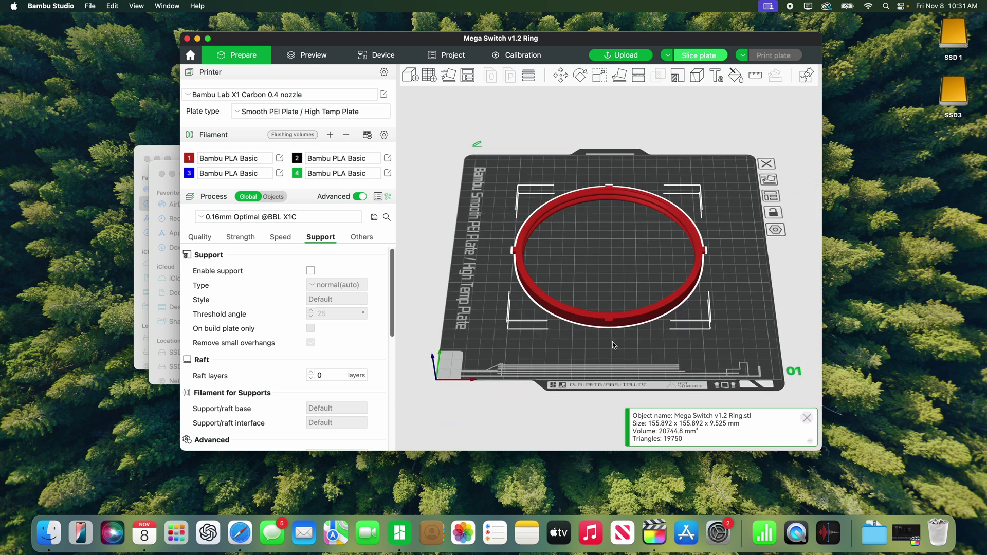
pyautogui.click(312, 272)
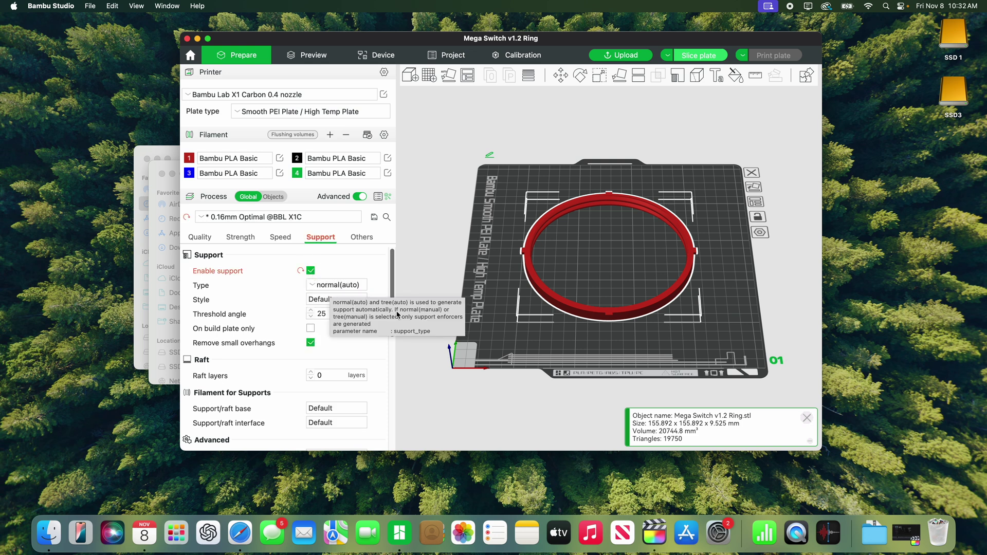
# Review the ring's quality, strength and support settings and slice the plate
pyautogui.click(200, 236)
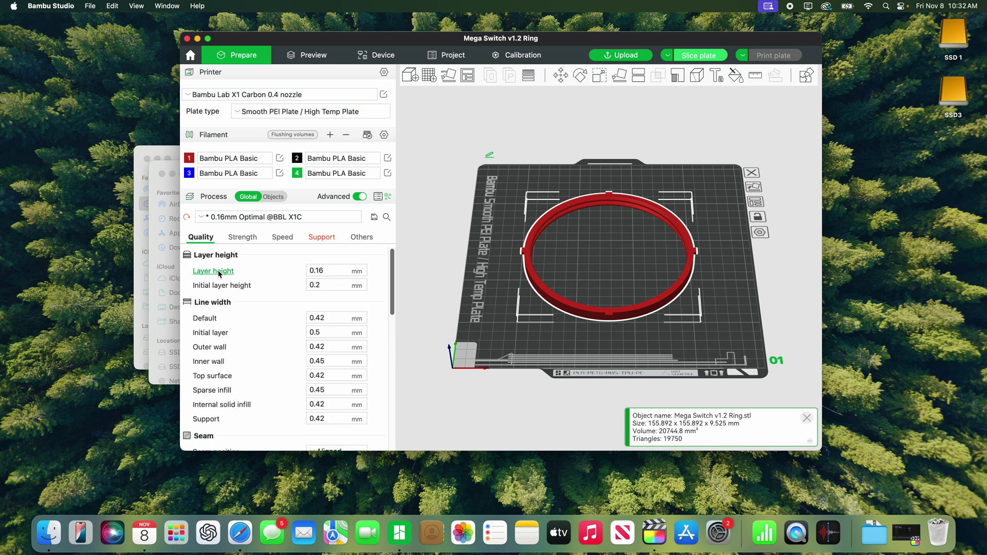
pyautogui.click(241, 237)
pyautogui.scroll(-3, 278, 322)
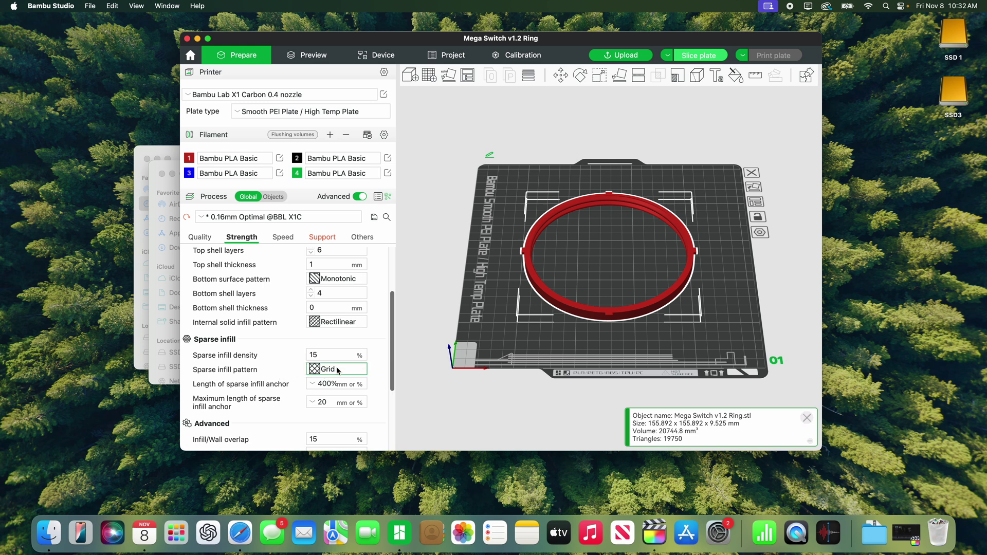
pyautogui.click(332, 238)
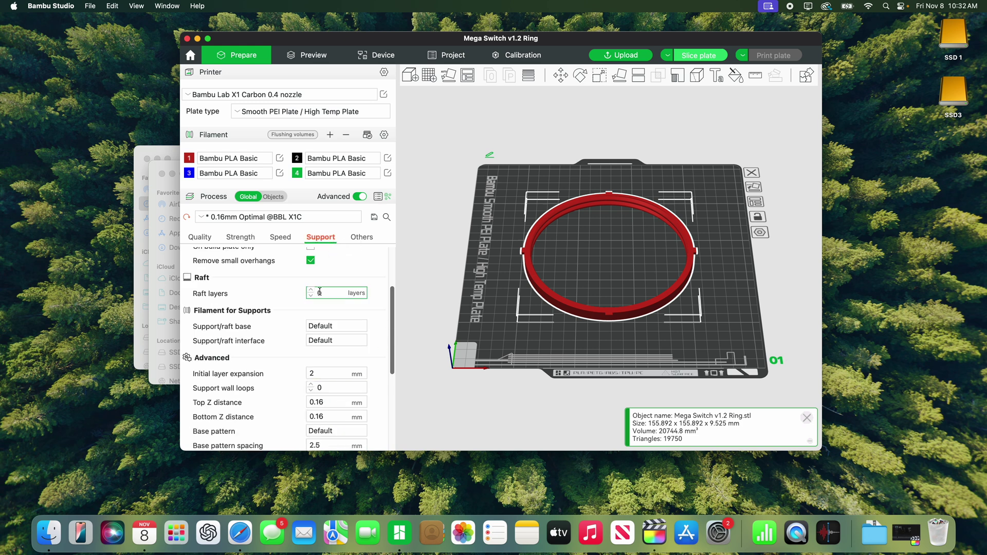
pyautogui.scroll(3, 319, 292)
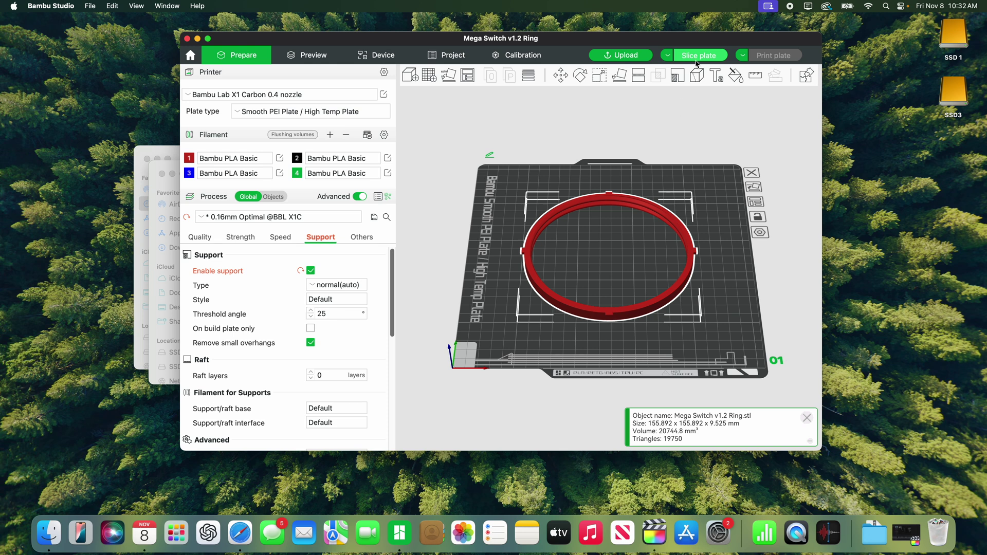
pyautogui.click(698, 56)
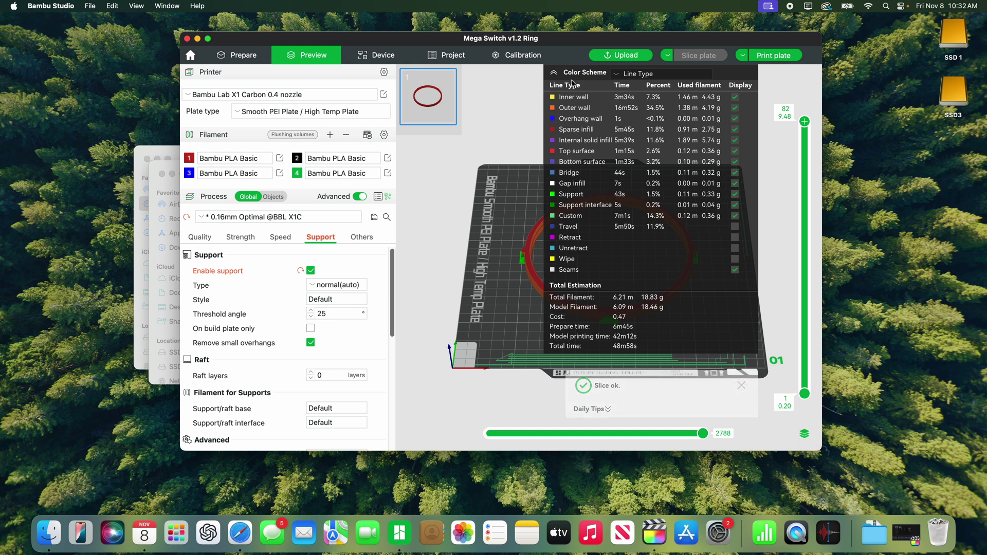
# Collapse the line type summary and inspect the sliced ring's upper layers and supports
pyautogui.click(553, 73)
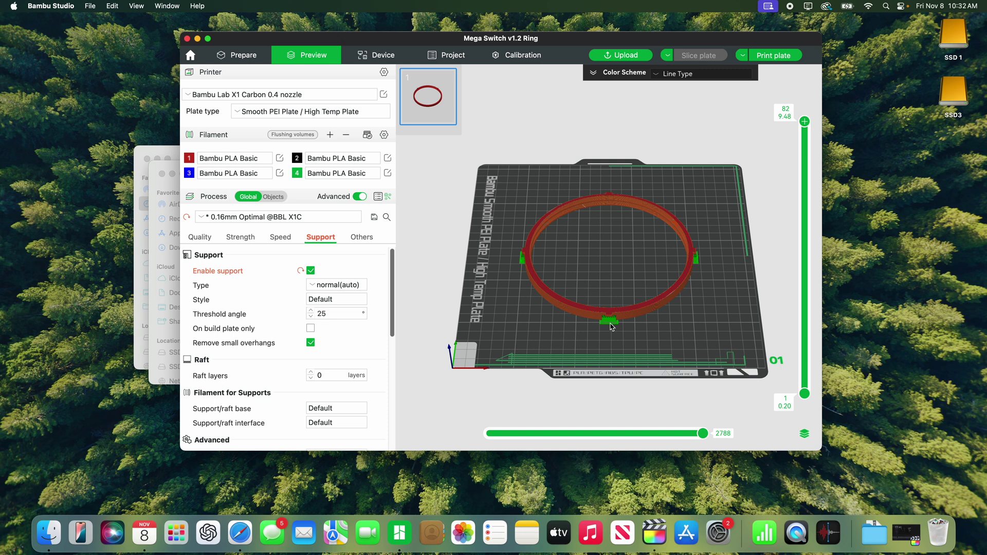
pyautogui.moveTo(804, 122)
pyautogui.mouseDown()
pyautogui.moveTo(804, 176)
pyautogui.moveTo(805, 127)
pyautogui.mouseUp()
pyautogui.press('z')
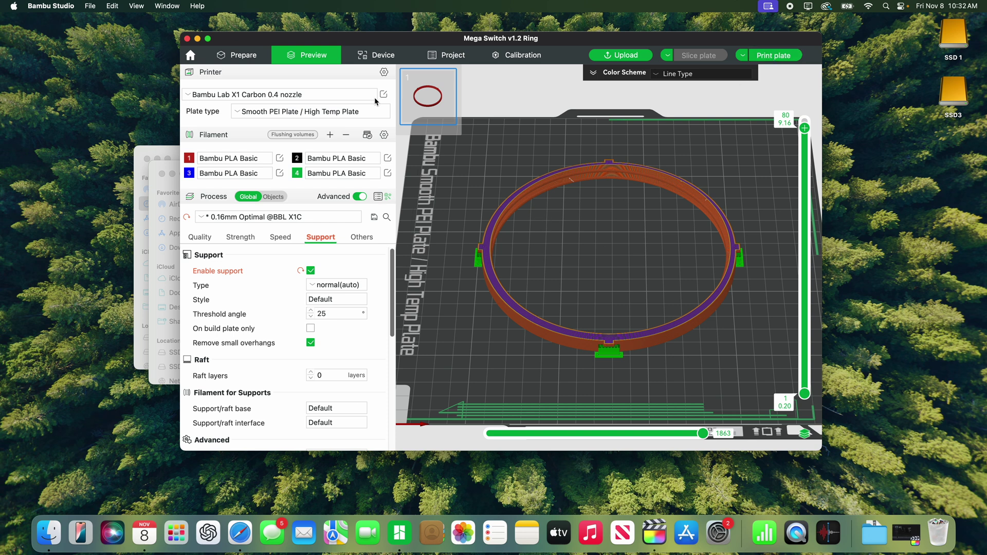
# Start a new project and import the Mega Switch v1.2 Top Only STL file onto the build plate
pyautogui.click(90, 5)
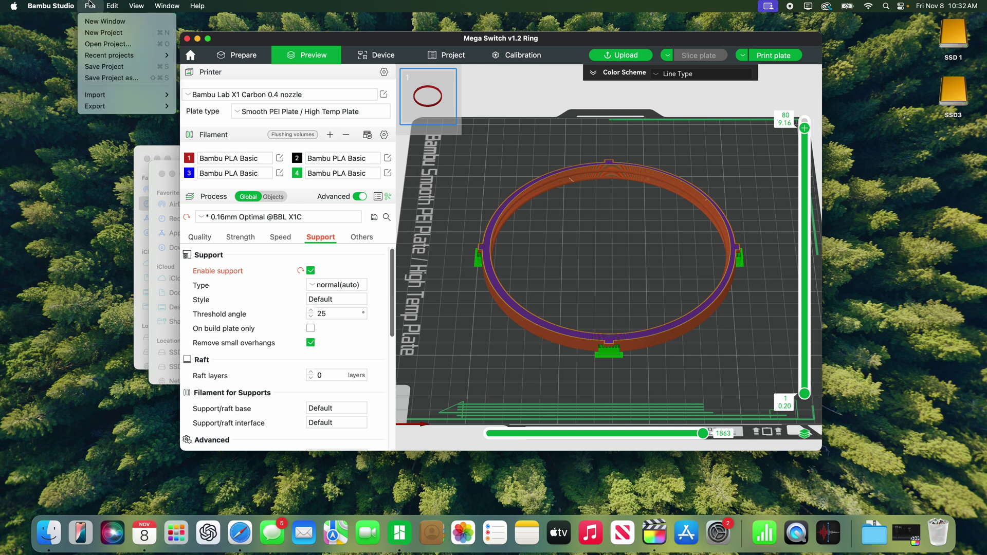
pyautogui.click(88, 33)
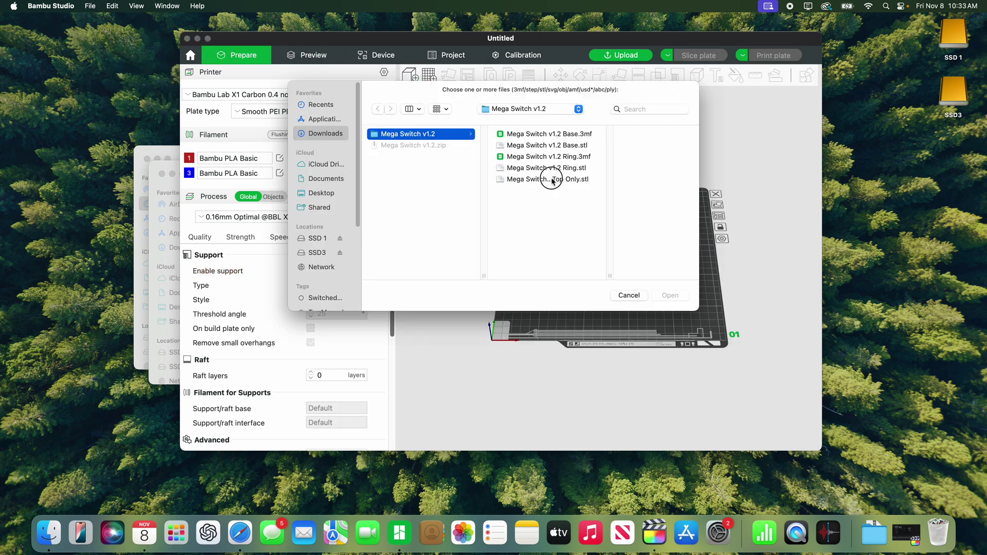
pyautogui.click(547, 180)
pyautogui.click(670, 295)
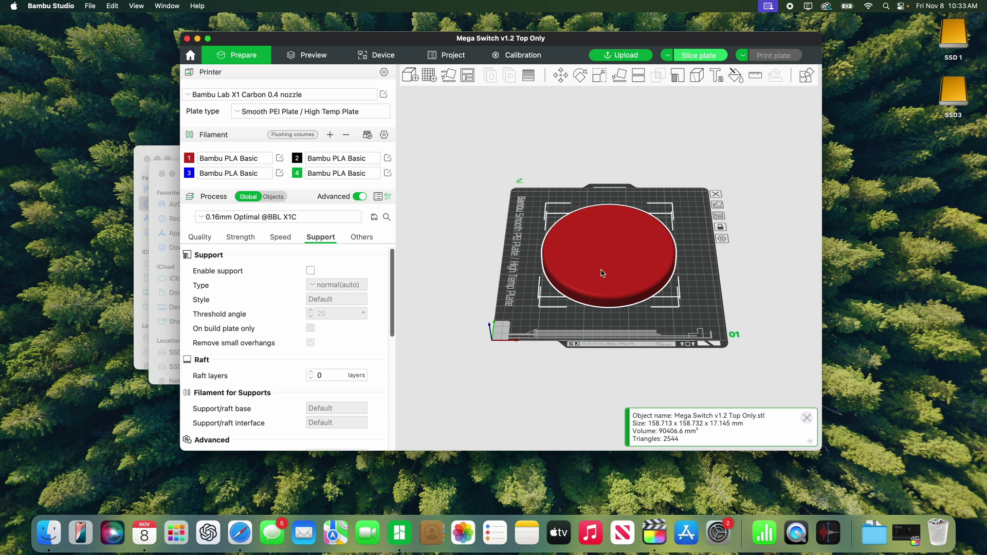
# Check the switch top from above and below, and enable support of type normal(auto) for it
pyautogui.scroll(5, 611, 306)
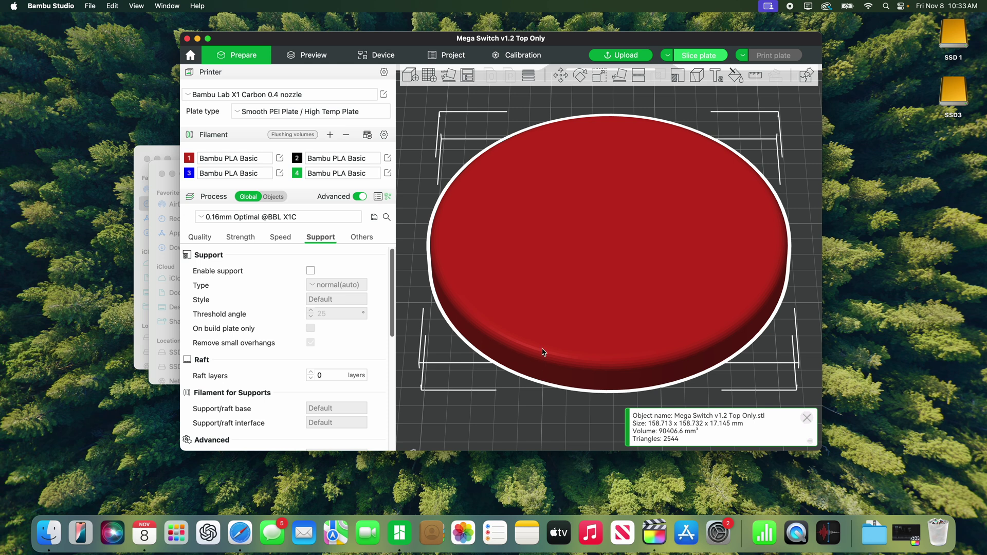
pyautogui.press('0')
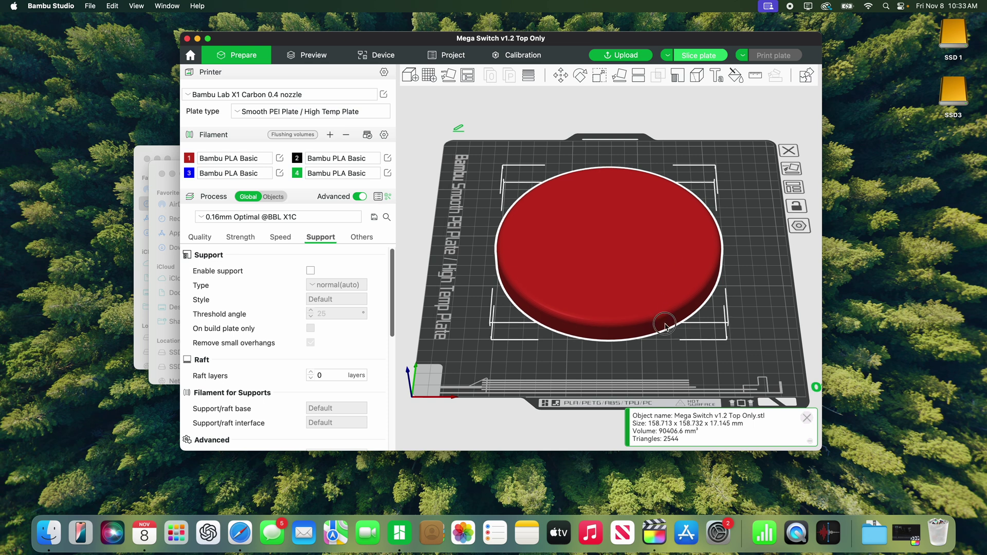
pyautogui.press('3')
pyautogui.press('1')
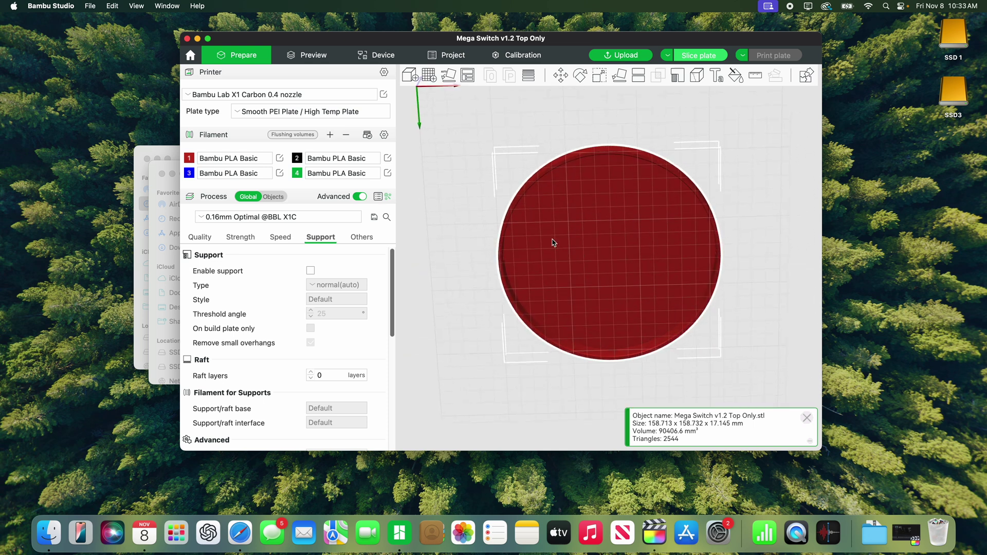
pyautogui.press('3')
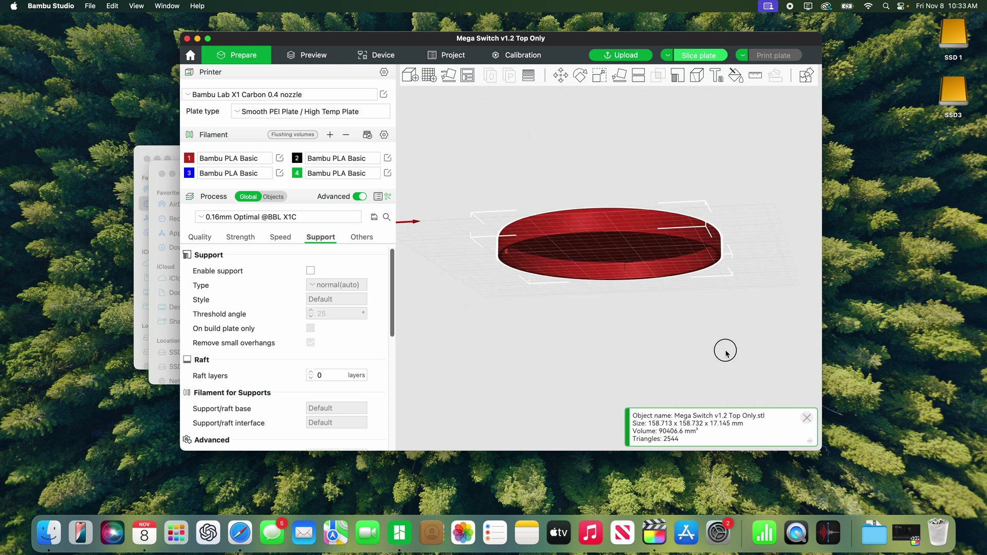
pyautogui.moveTo(615, 311); pyautogui.dragTo(621, 331)
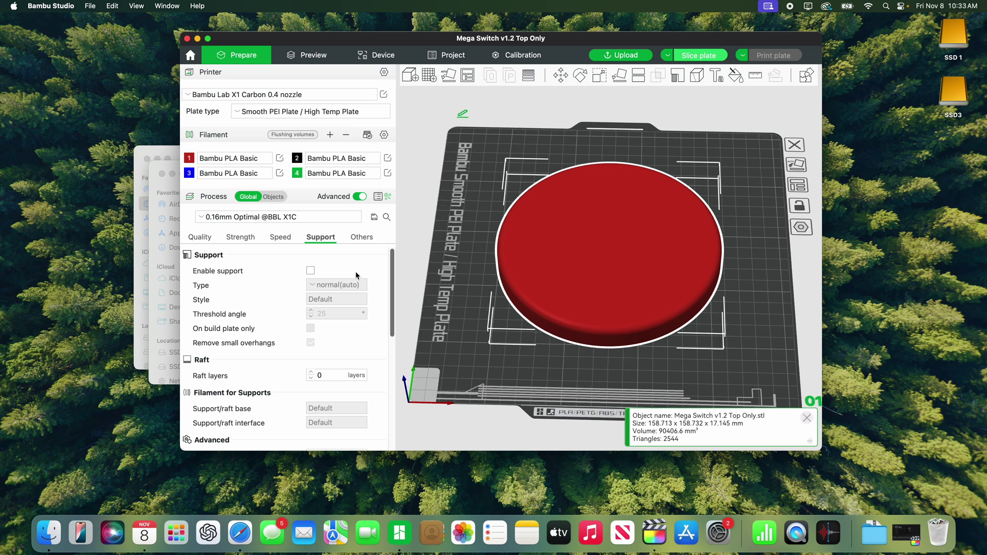
pyautogui.click(311, 271)
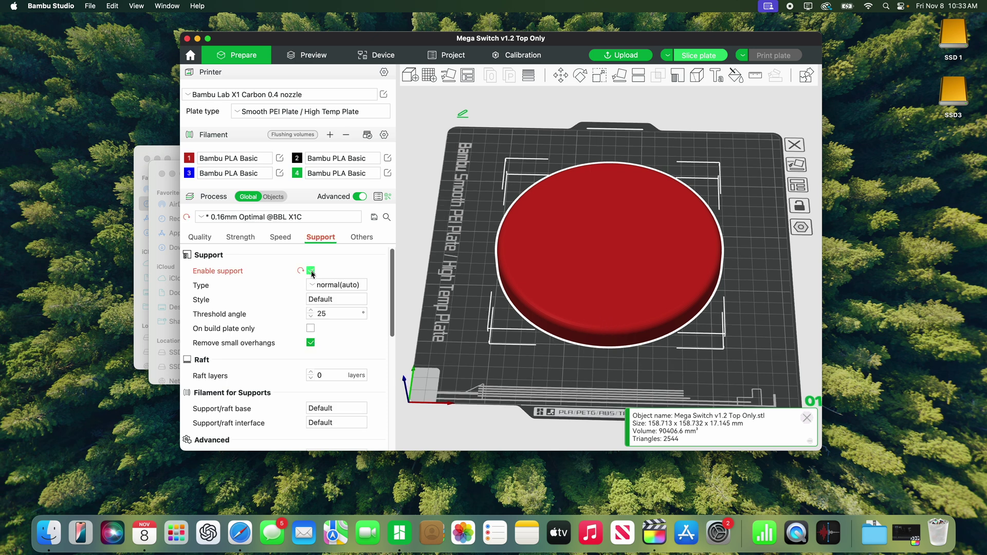
pyautogui.click(326, 288)
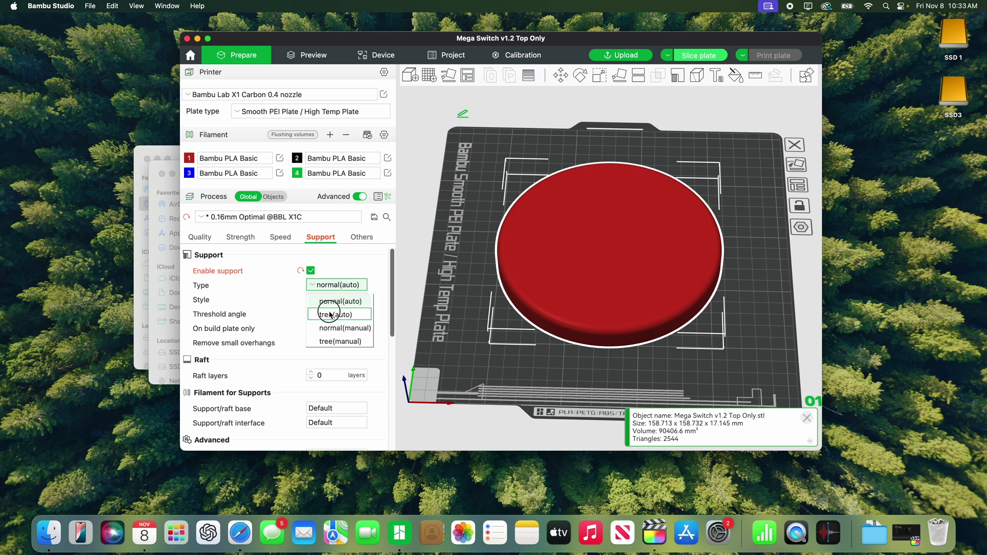
pyautogui.click(335, 314)
pyautogui.click(332, 286)
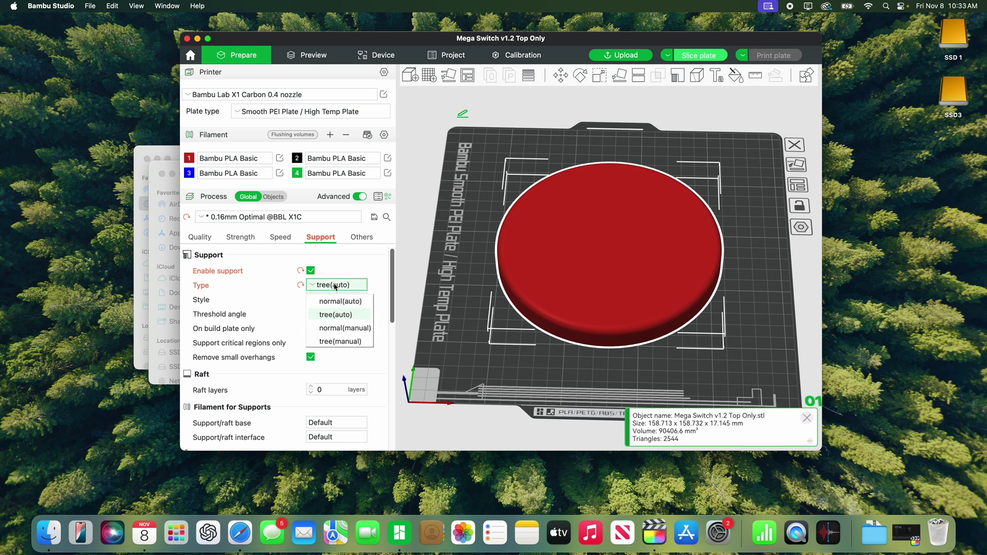
pyautogui.click(337, 301)
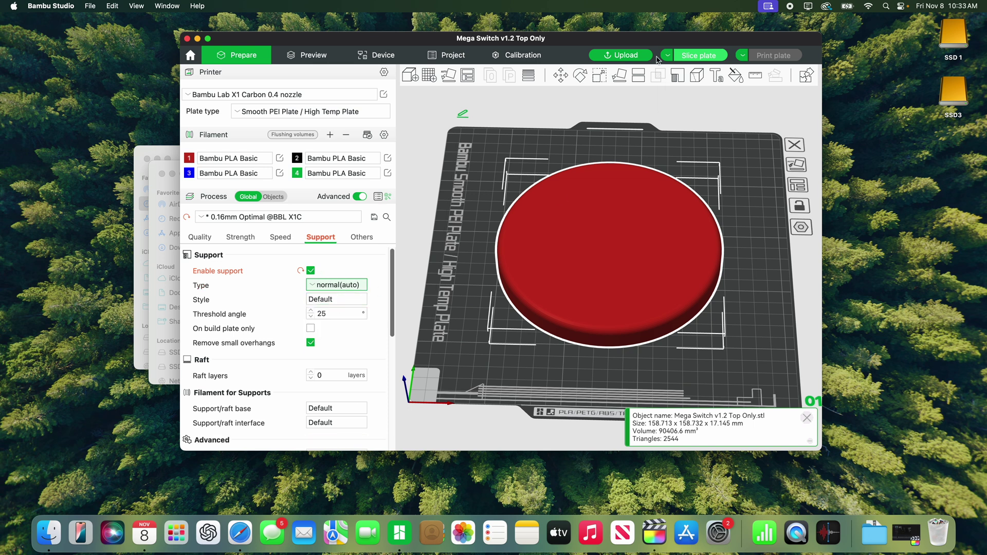
# Slice the plate and inspect the switch top's layers with normal supports
pyautogui.click(702, 58)
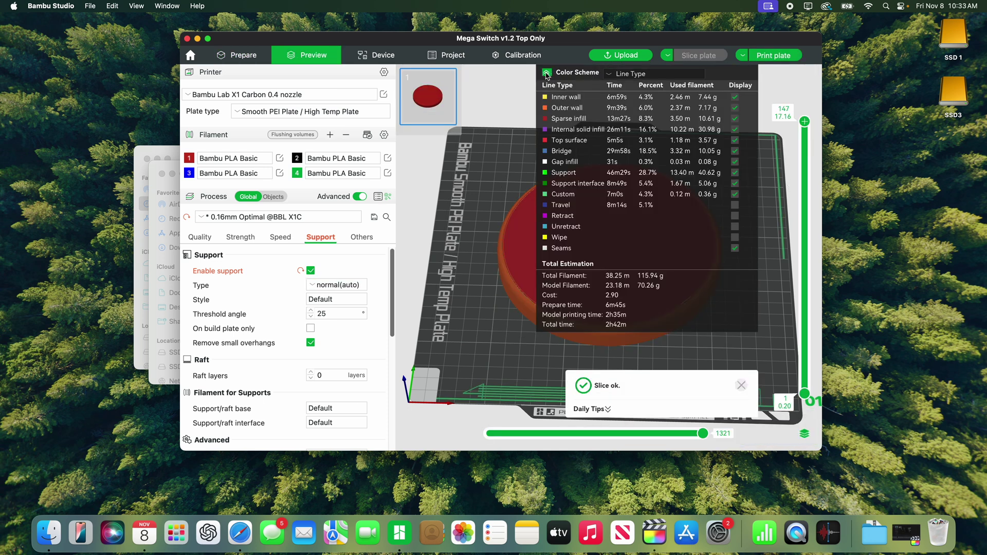
pyautogui.click(560, 74)
pyautogui.moveTo(804, 122)
pyautogui.mouseDown()
pyautogui.moveTo(805, 364)
pyautogui.moveTo(810, 121)
pyautogui.mouseUp()
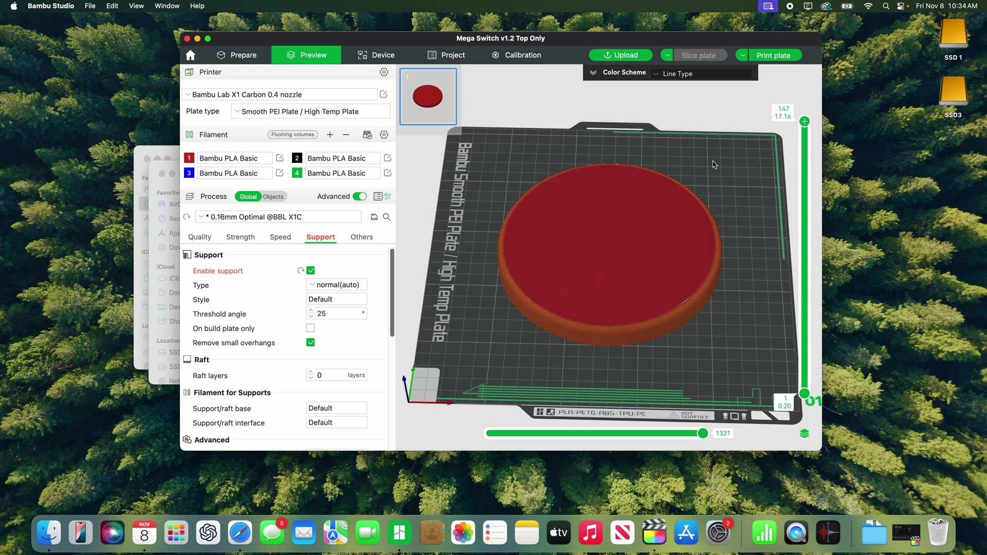
# Set the support type to tree(auto) with the Tree Hybrid style and slice the plate again
pyautogui.click(329, 286)
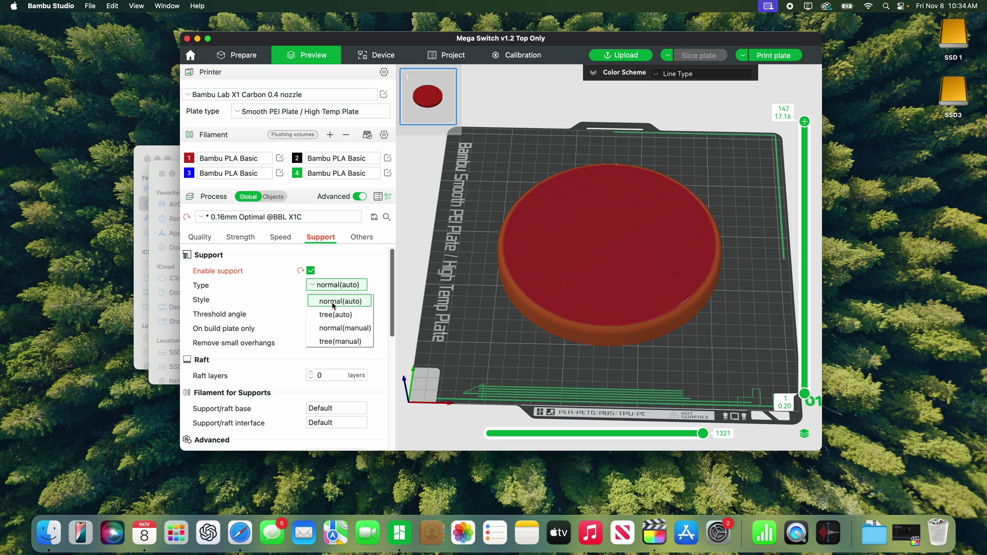
pyautogui.click(338, 317)
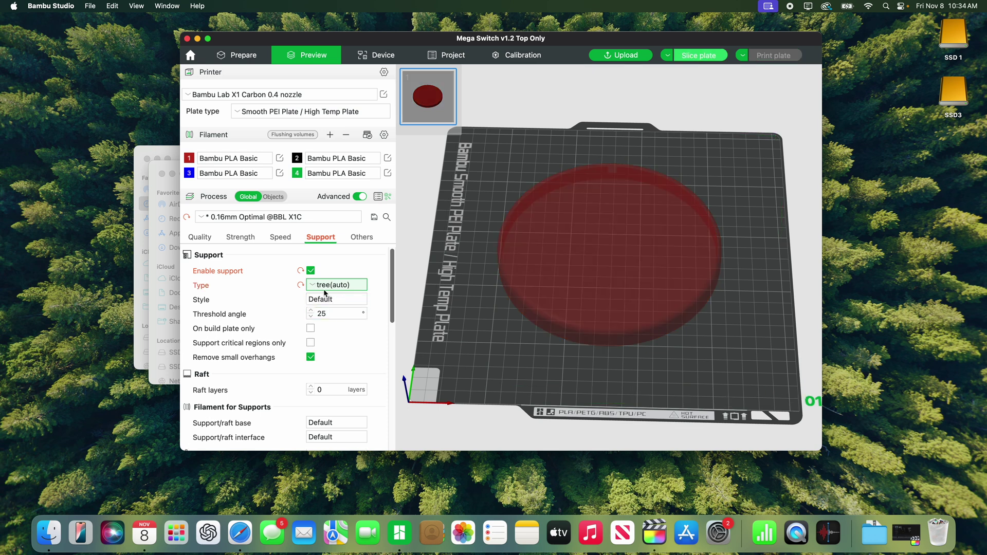
pyautogui.click(325, 301)
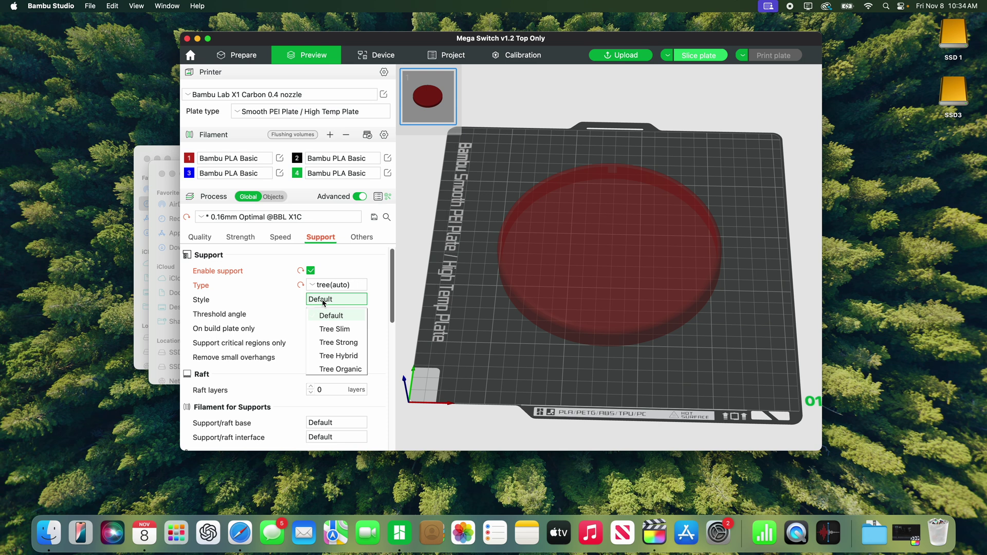
pyautogui.click(340, 356)
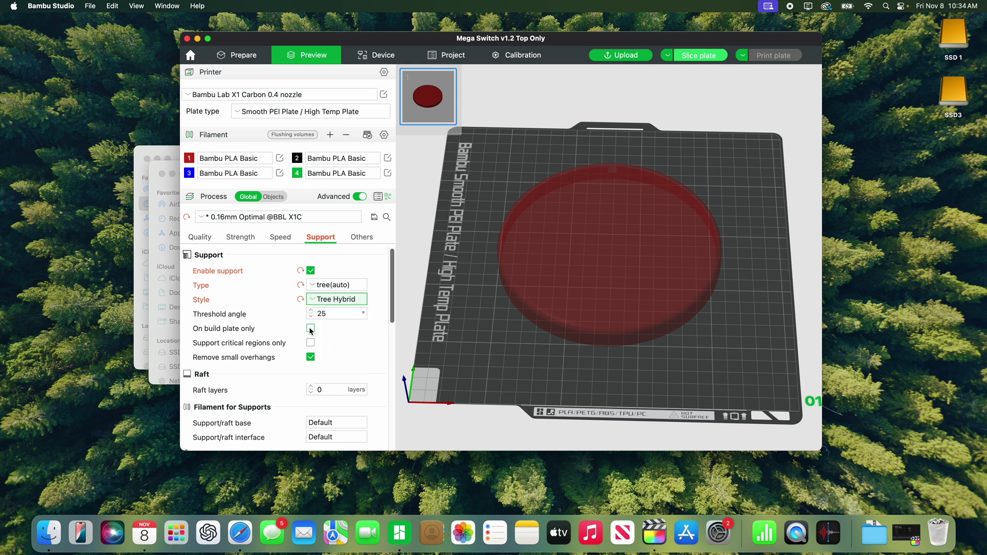
pyautogui.click(710, 55)
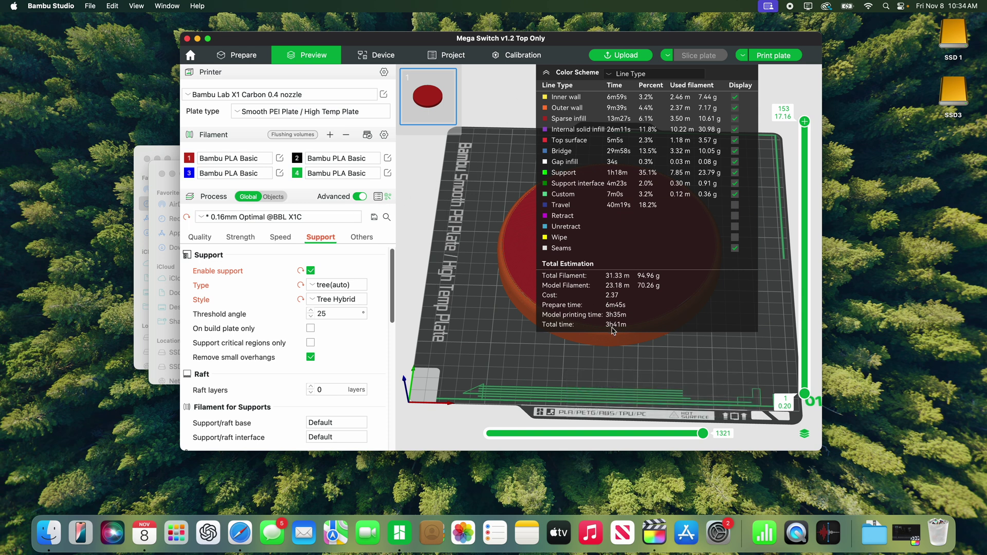
# Examine the tree supports inside the switch top by lowering the displayed layer range and restoring it
pyautogui.click(546, 73)
pyautogui.moveTo(804, 122); pyautogui.dragTo(810, 168)
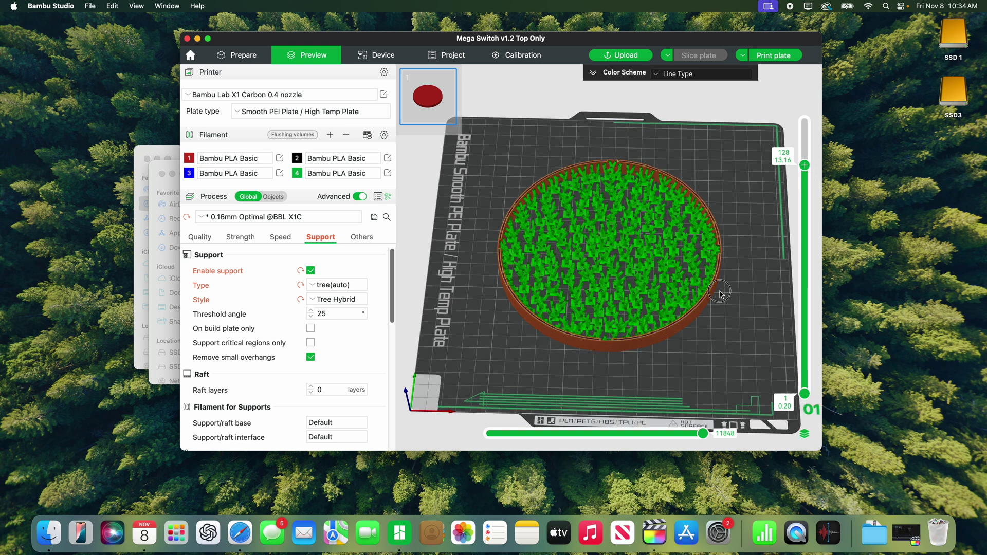
pyautogui.press('1')
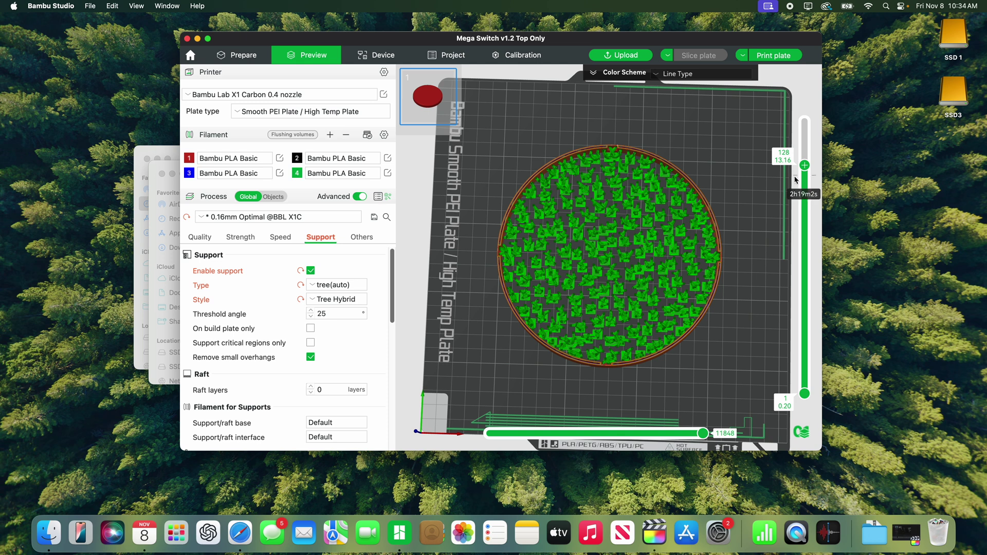
pyautogui.moveTo(805, 165); pyautogui.dragTo(805, 122)
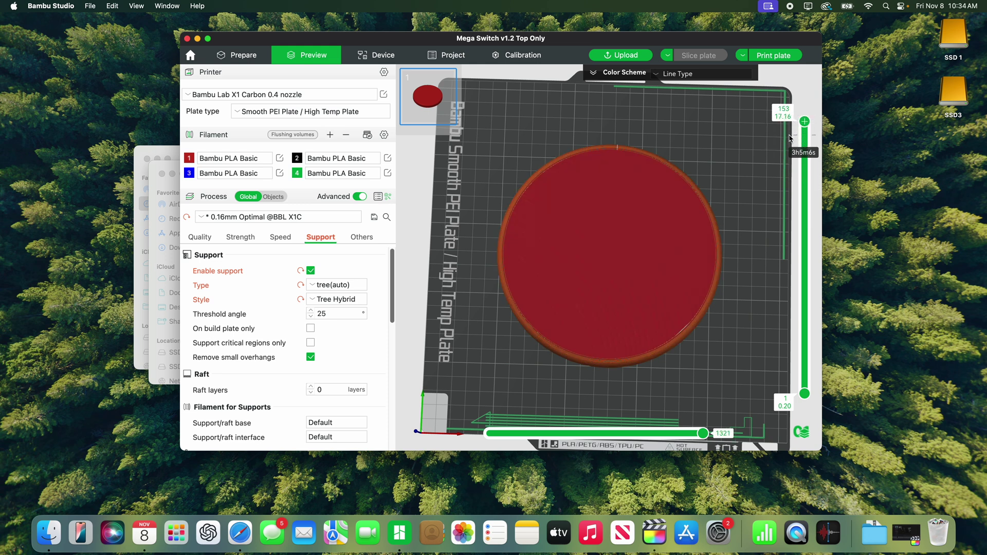
pyautogui.moveTo(696, 388); pyautogui.dragTo(650, 320)
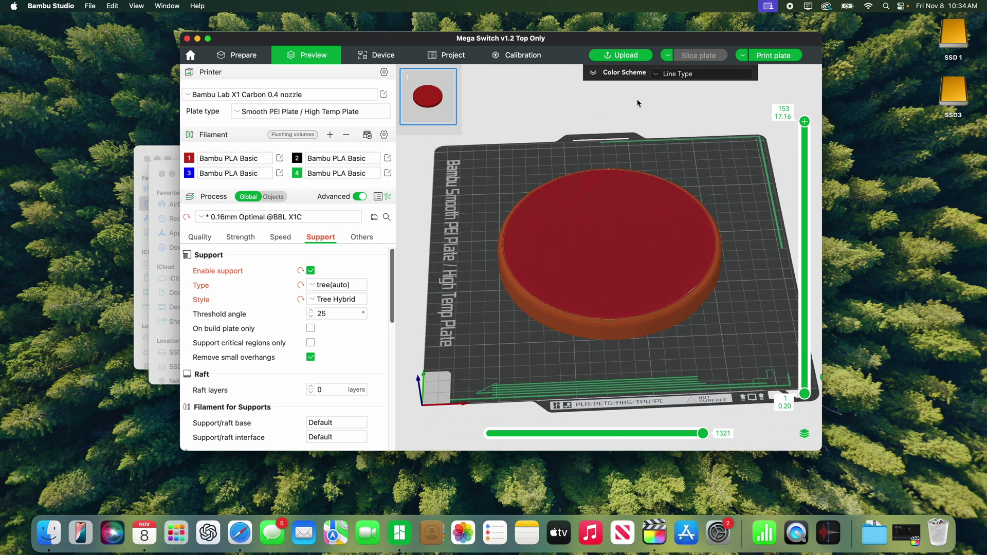
pyautogui.moveTo(685, 149)
pyautogui.mouseDown()
pyautogui.moveTo(702, 169)
pyautogui.moveTo(685, 149)
pyautogui.mouseUp()
# Return to model preparation and flip the switch top 180° so its hollow side faces up
pyautogui.click(239, 55)
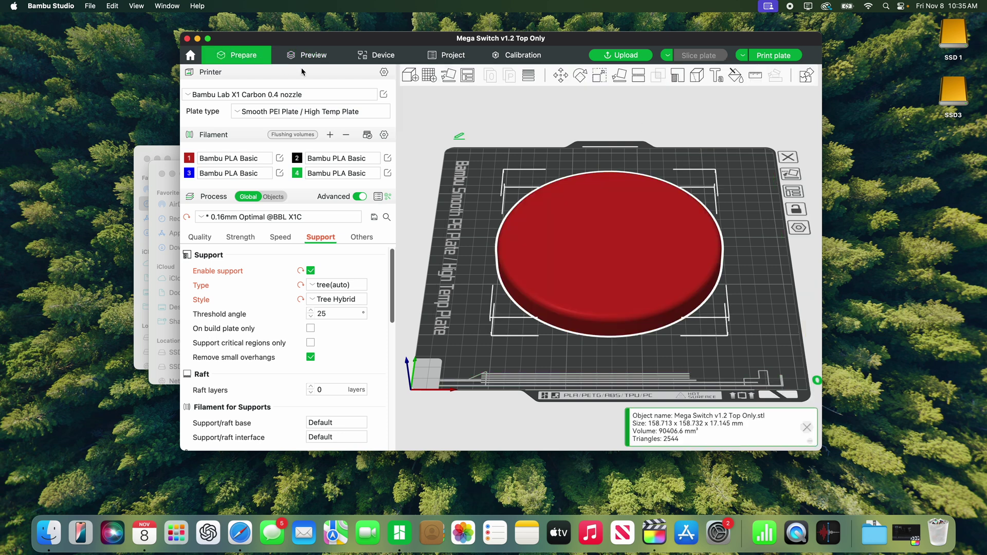
pyautogui.click(581, 76)
pyautogui.moveTo(670, 182); pyautogui.dragTo(612, 289)
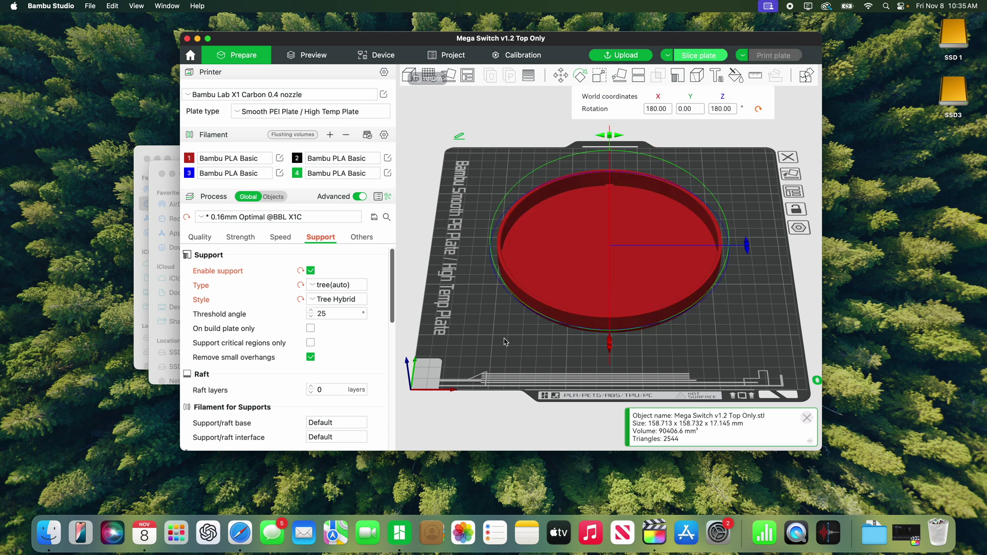
pyautogui.click(560, 76)
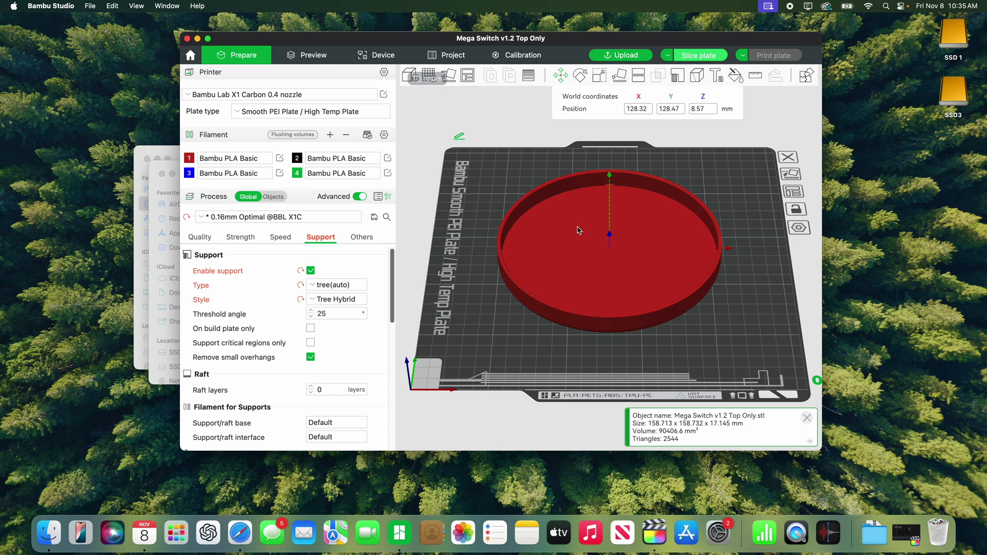
pyautogui.click(559, 76)
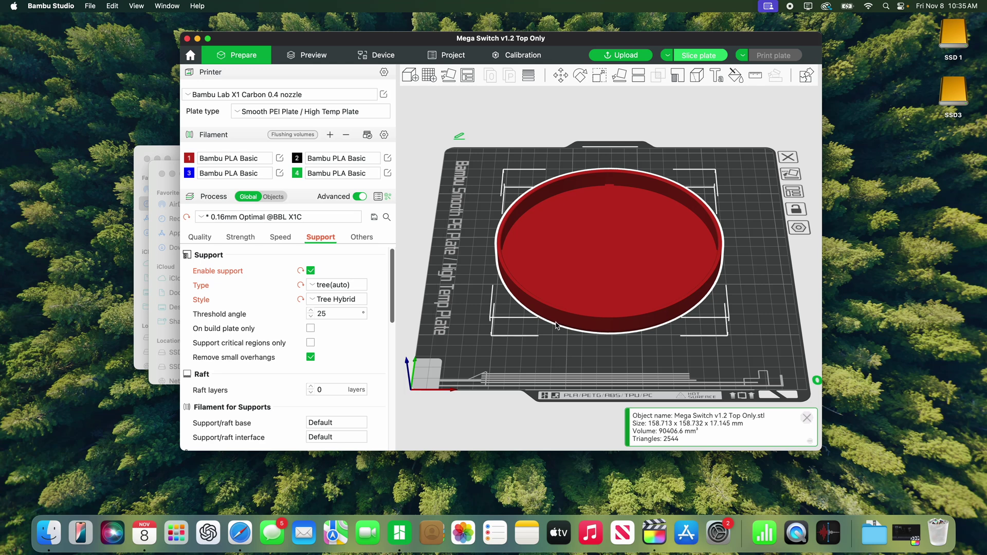
# Set the support type to normal(auto), check the notches on the top's inner wall, and restrict supports to the build plate only
pyautogui.click(335, 285)
pyautogui.click(343, 303)
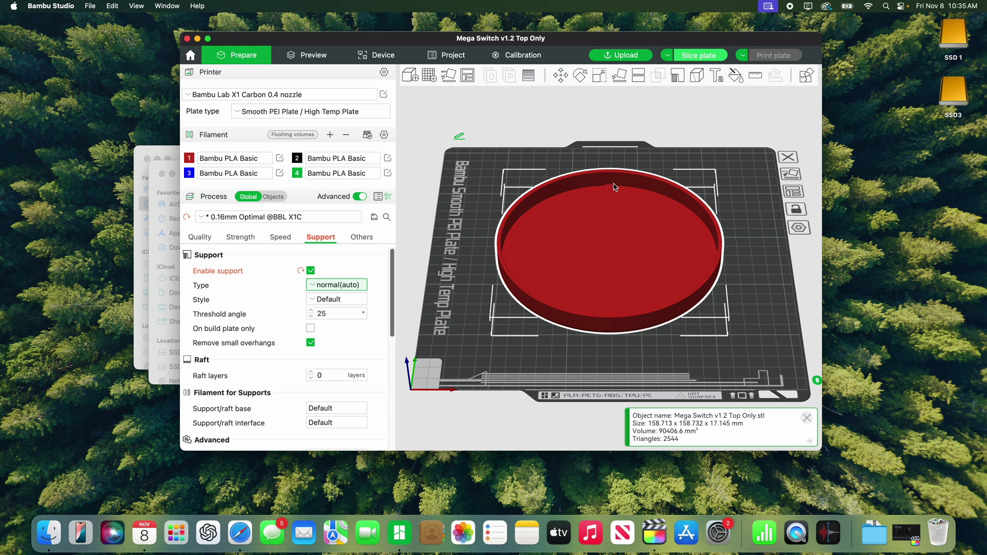
pyautogui.scroll(10, 616, 187)
pyautogui.moveTo(615, 188); pyautogui.dragTo(613, 168)
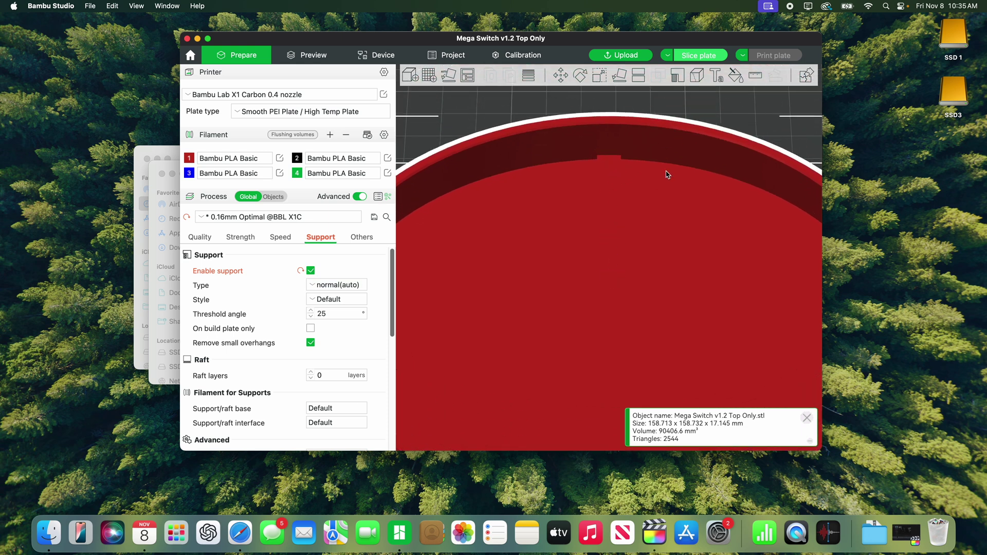
pyautogui.moveTo(728, 106)
pyautogui.mouseDown()
pyautogui.moveTo(729, 84)
pyautogui.moveTo(738, 97)
pyautogui.moveTo(714, 97)
pyautogui.moveTo(712, 109)
pyautogui.mouseUp()
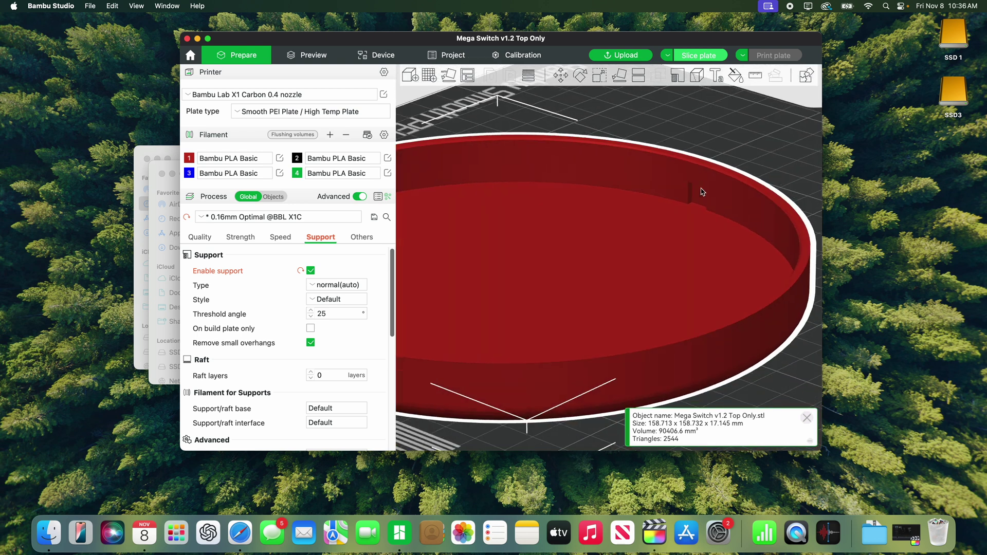
pyautogui.scroll(2, 716, 124)
pyautogui.scroll(3, 651, 164)
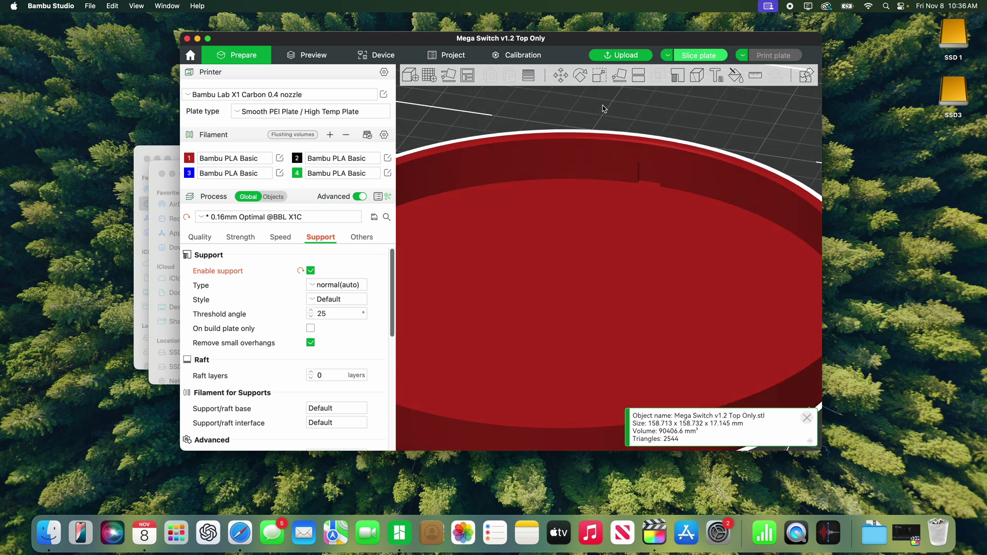
pyautogui.scroll(-5, 604, 108)
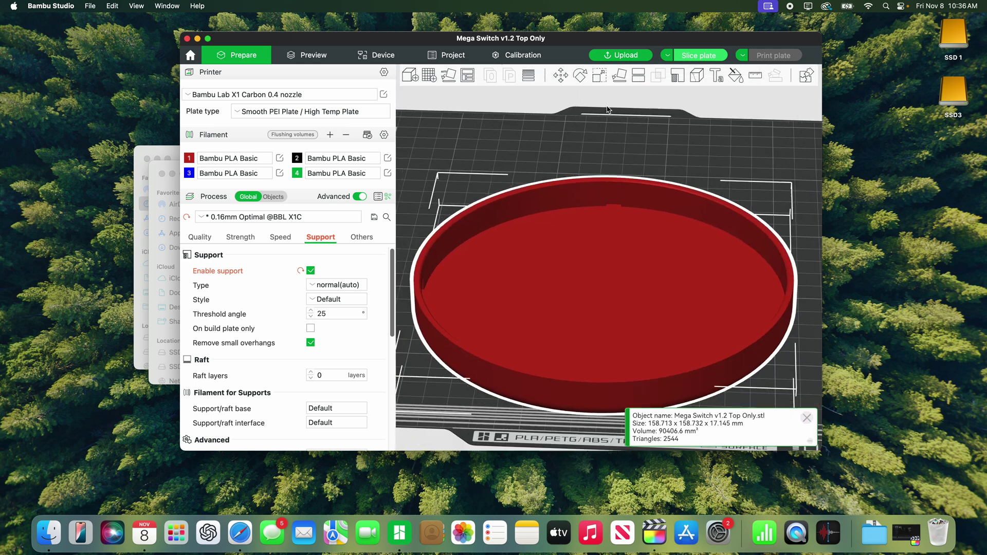
pyautogui.scroll(-1, 607, 110)
pyautogui.click(310, 329)
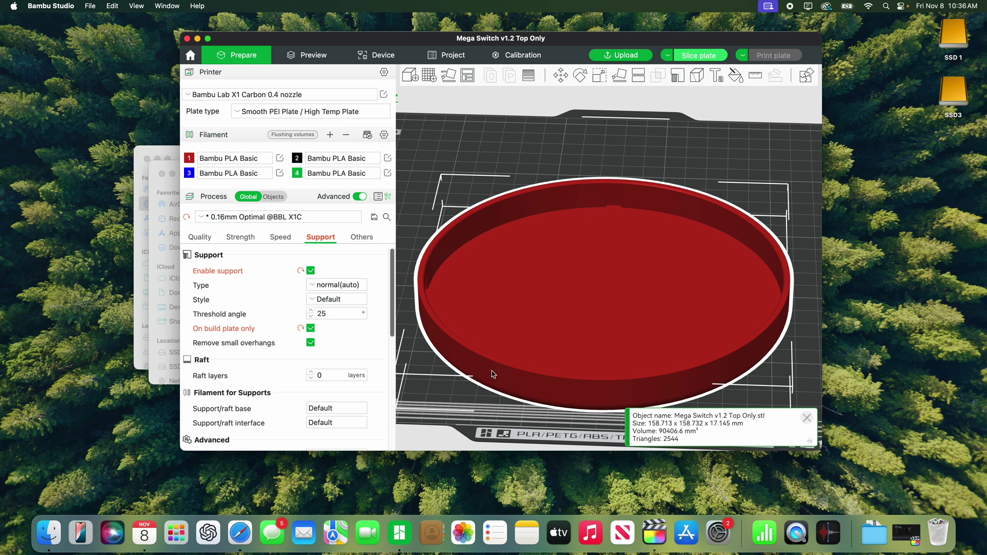
# Turn off the build-plate-only restriction for supports and slice the switch top, keeping the line-type legend collapsed to show the supports
pyautogui.click(310, 329)
pyautogui.click(714, 58)
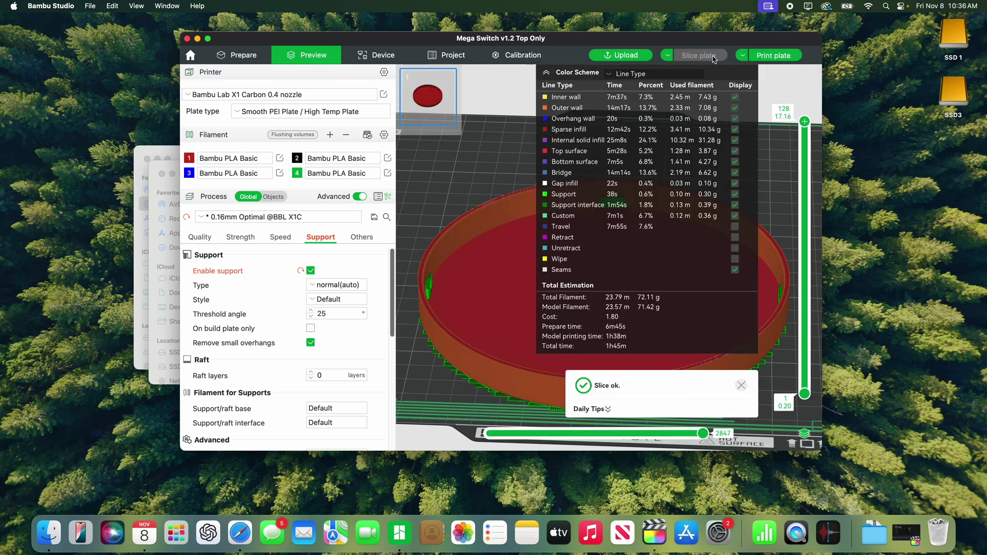
pyautogui.click(552, 77)
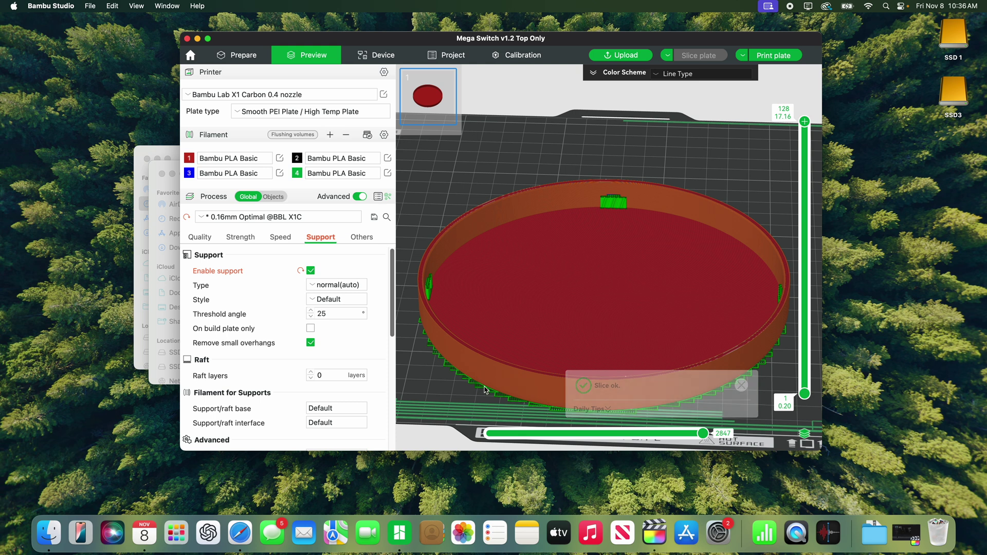
pyautogui.moveTo(485, 406); pyautogui.dragTo(496, 379)
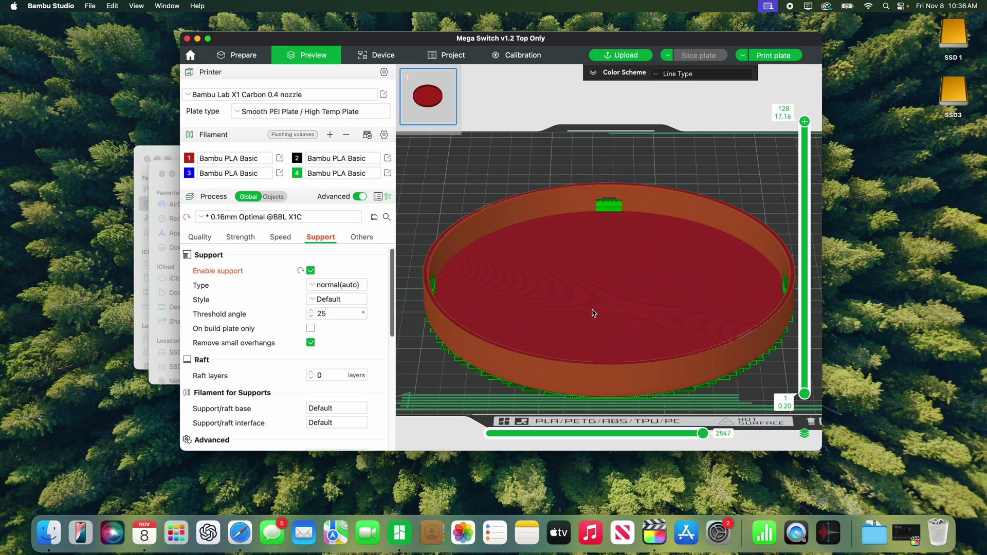
# Check the sliced top's filament and print time estimates, and examine the supports along its inner wall
pyautogui.click(595, 75)
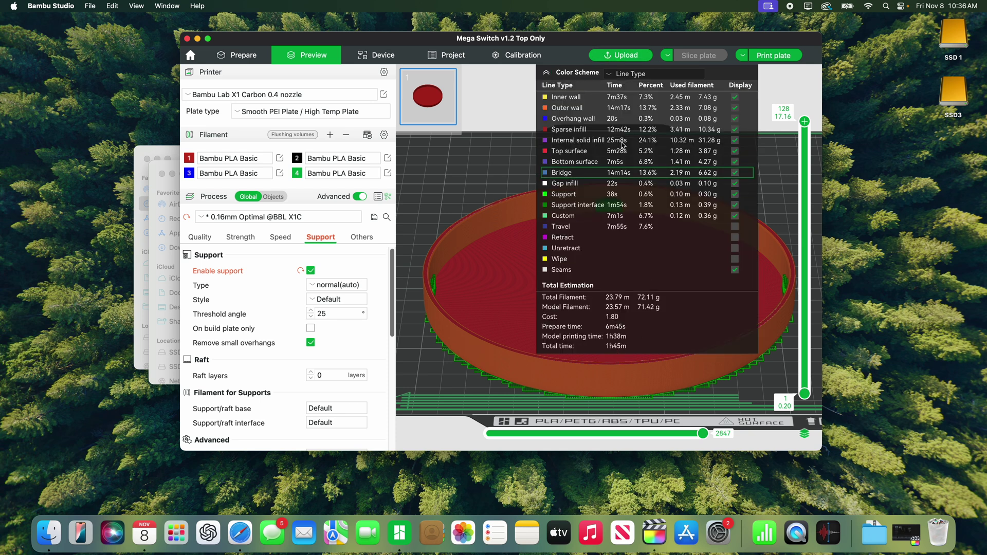
pyautogui.click(547, 73)
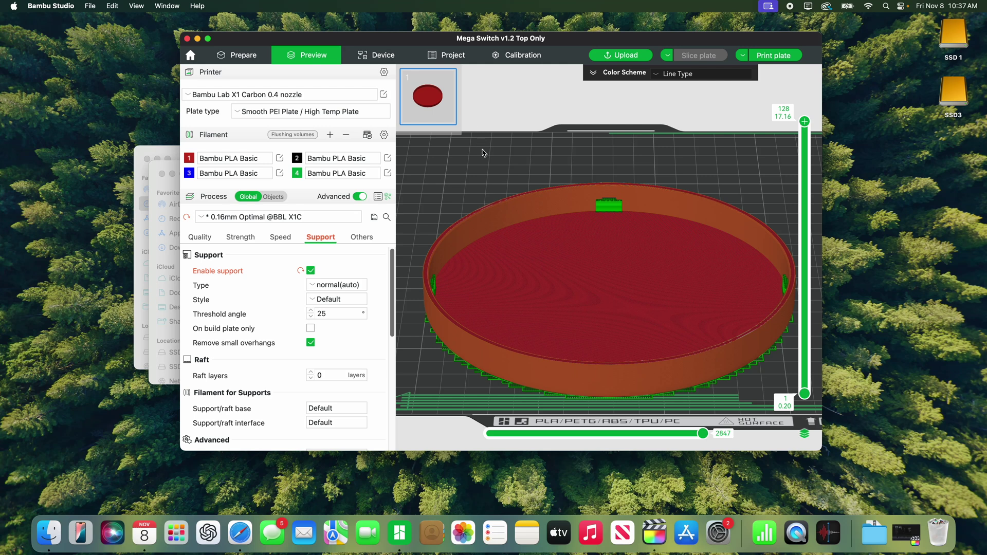
pyautogui.moveTo(566, 148)
pyautogui.mouseDown()
pyautogui.moveTo(566, 190)
pyautogui.moveTo(564, 147)
pyautogui.mouseUp()
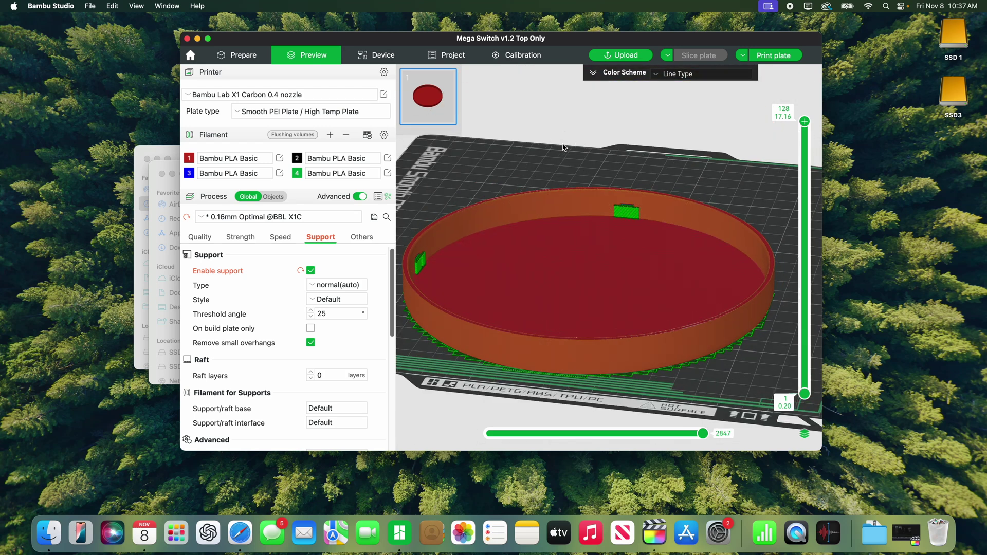